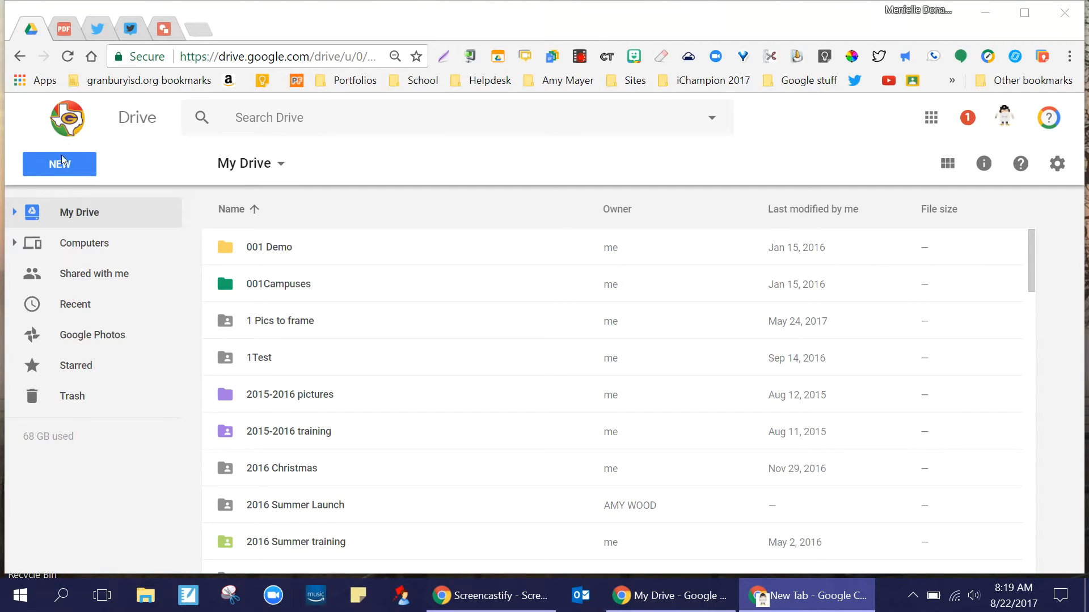
# Create a folder named "Art Portfolio" in My Drive and open it
pyautogui.click(65, 178)
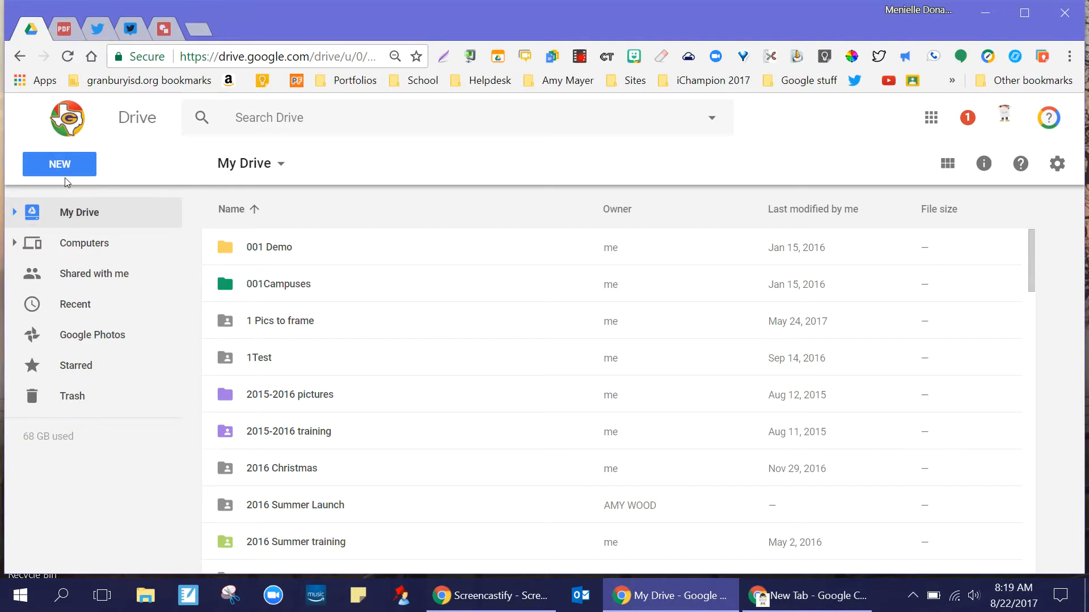
pyautogui.click(64, 170)
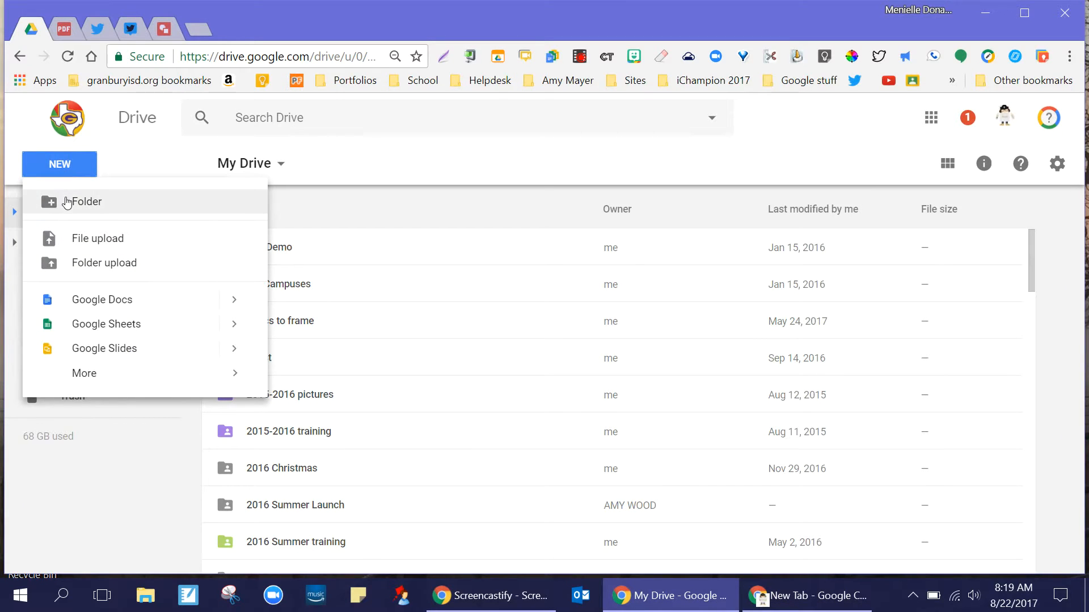
pyautogui.click(68, 201)
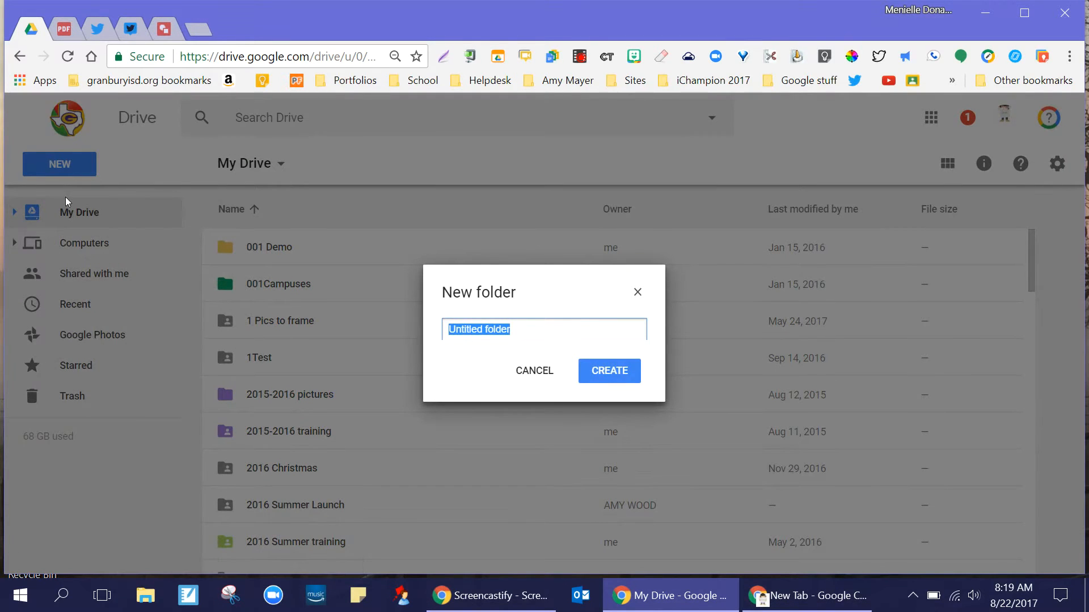
pyautogui.write('Art Por')
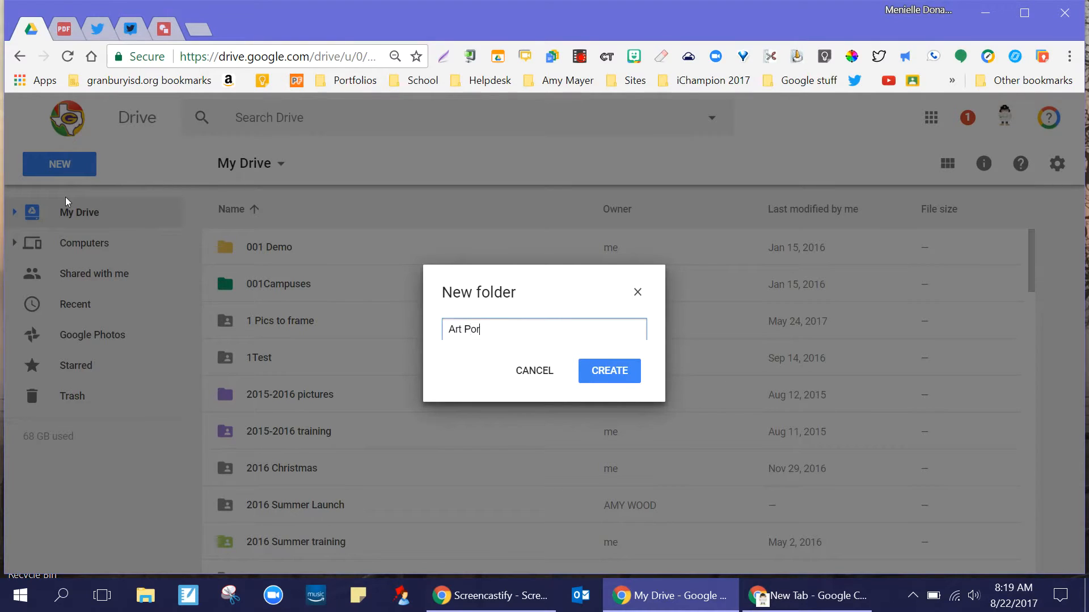
pyautogui.write('tfolio')
pyautogui.click(598, 382)
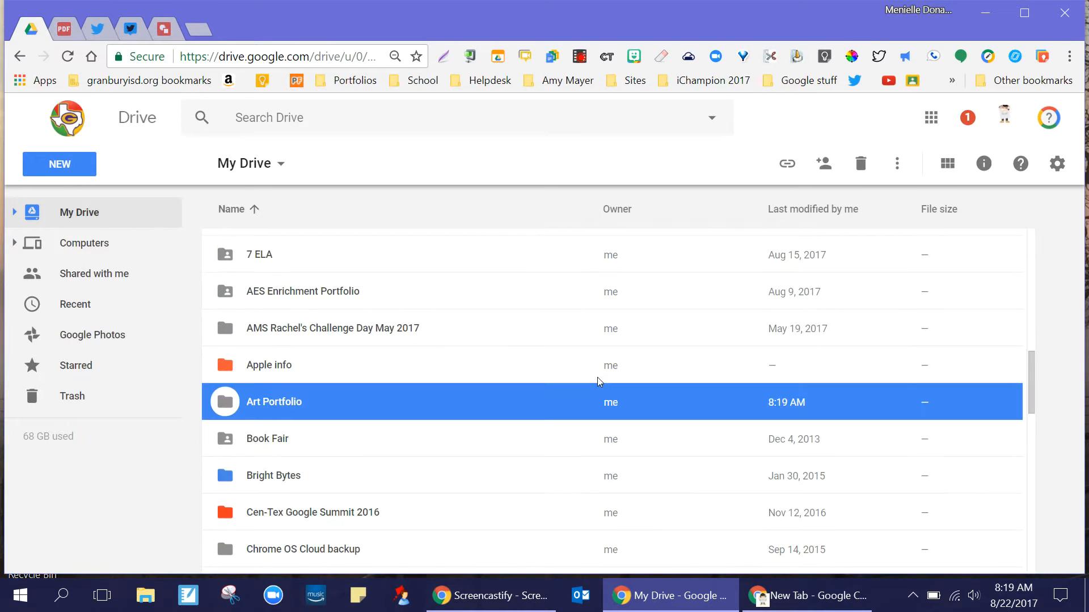
pyautogui.doubleClick(374, 402)
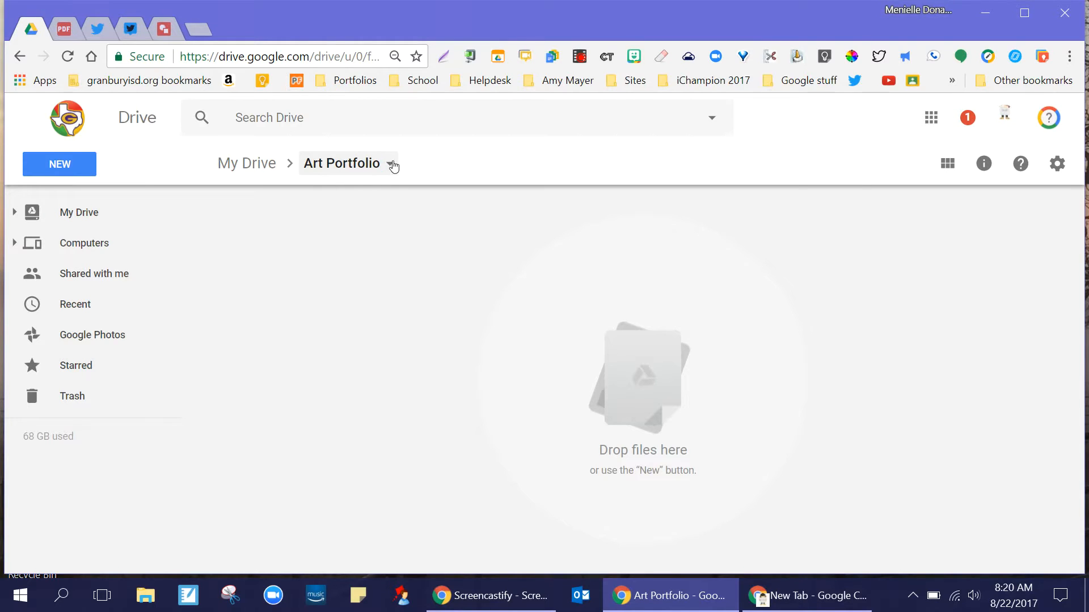
# Share the Art Portfolio folder with anyone who has the link, with view-only access, and check its sharing summary
pyautogui.click(392, 164)
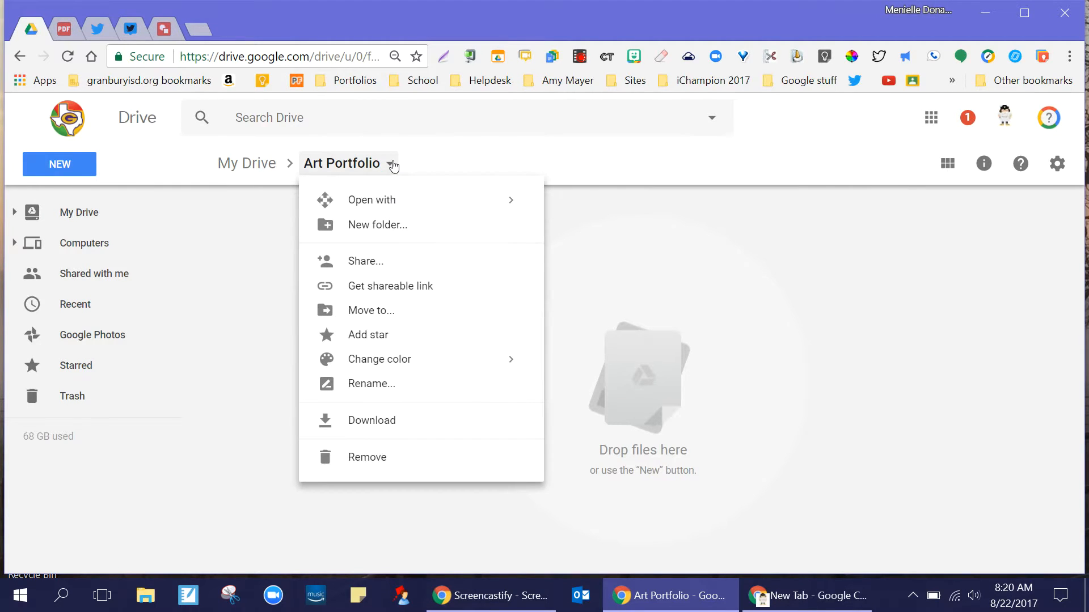
pyautogui.click(365, 265)
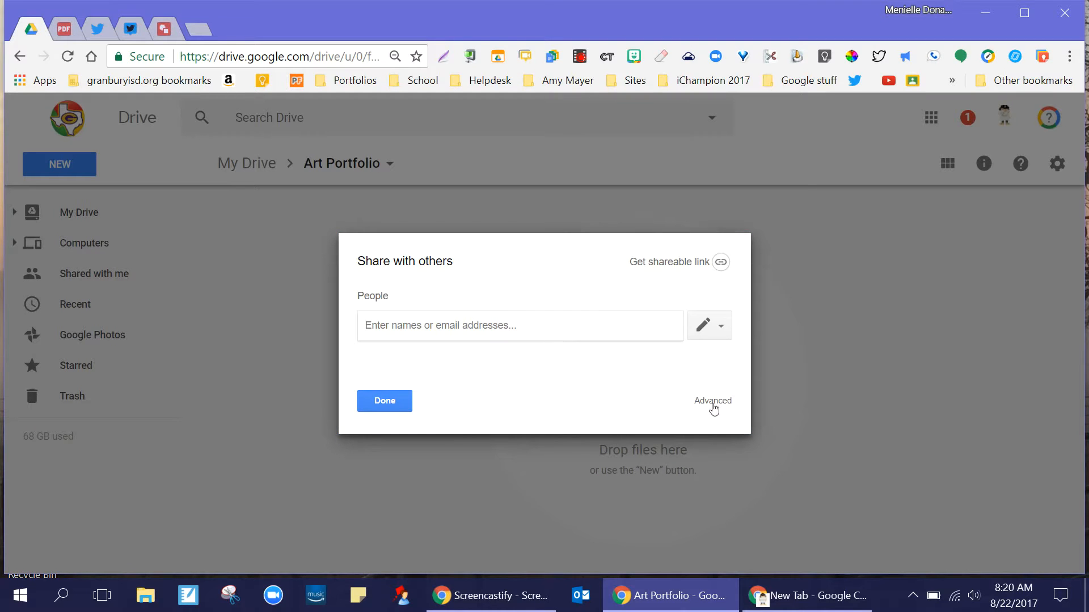
pyautogui.click(713, 401)
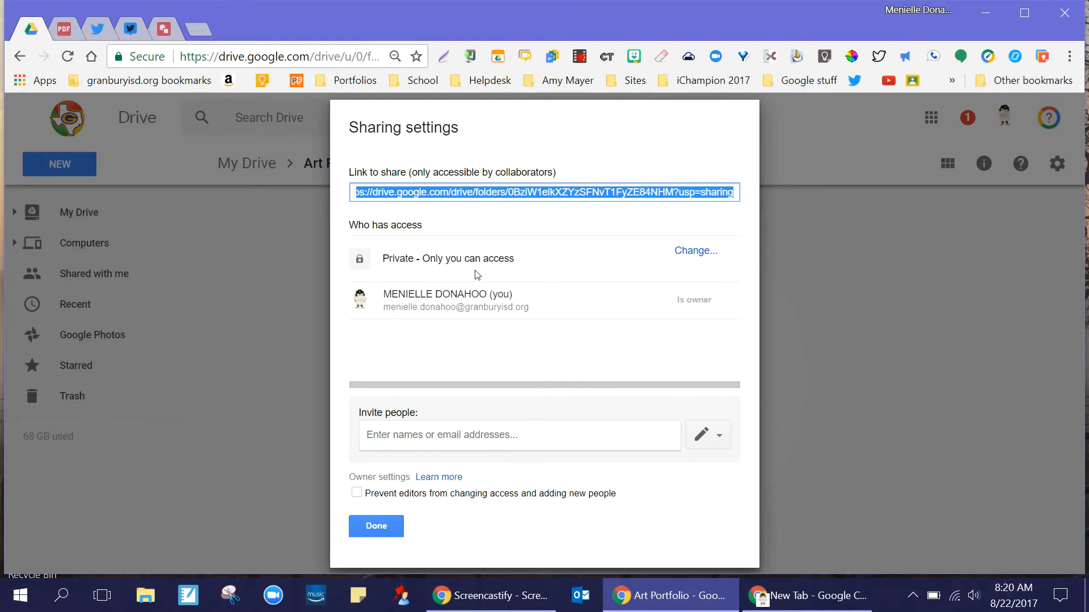
pyautogui.click(691, 255)
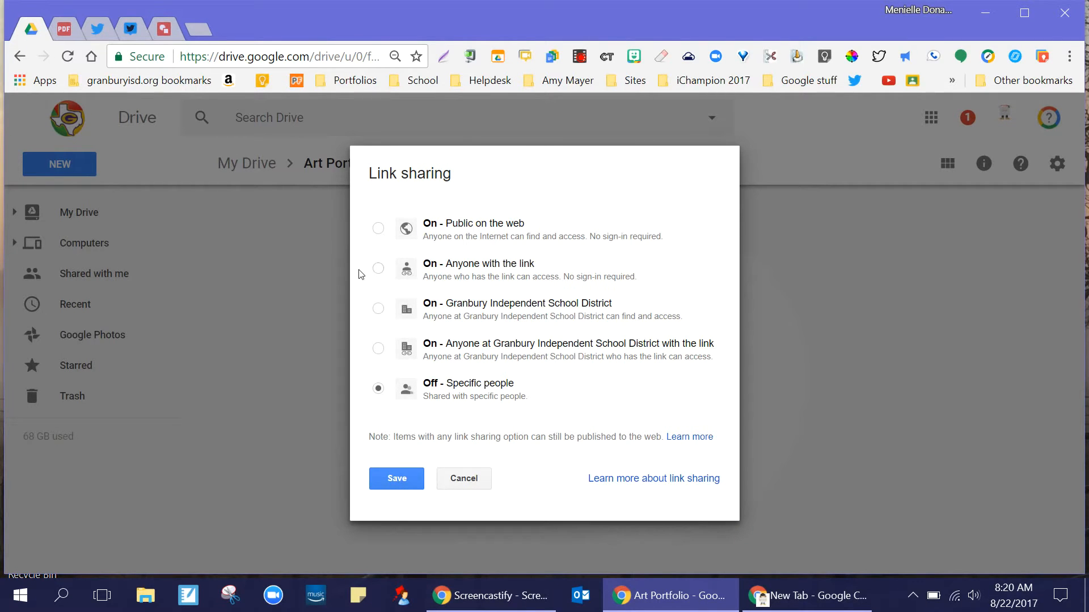
pyautogui.click(378, 270)
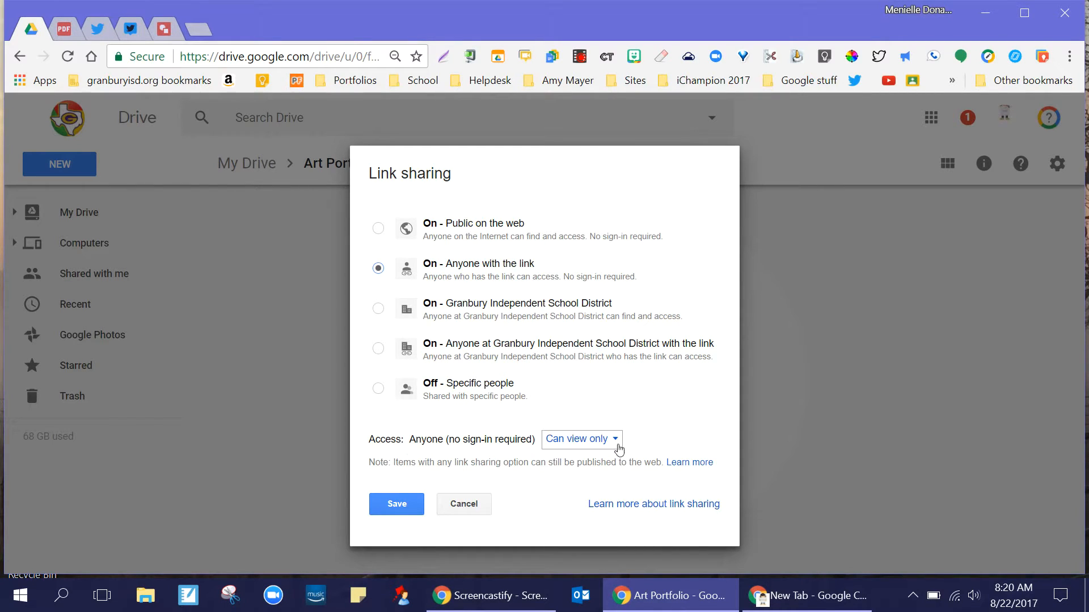
pyautogui.click(616, 449)
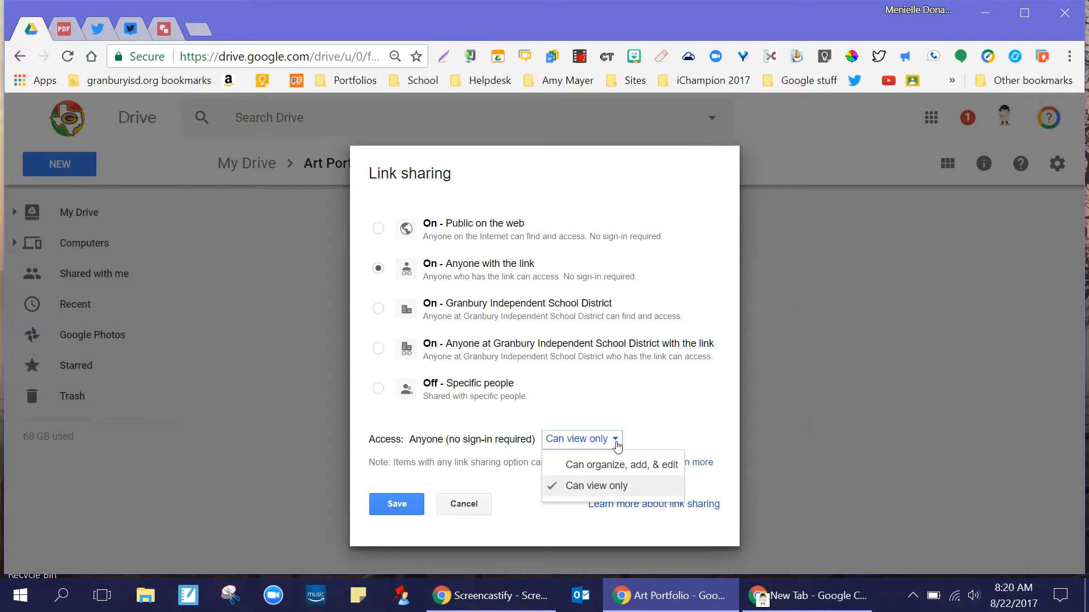
pyautogui.click(617, 444)
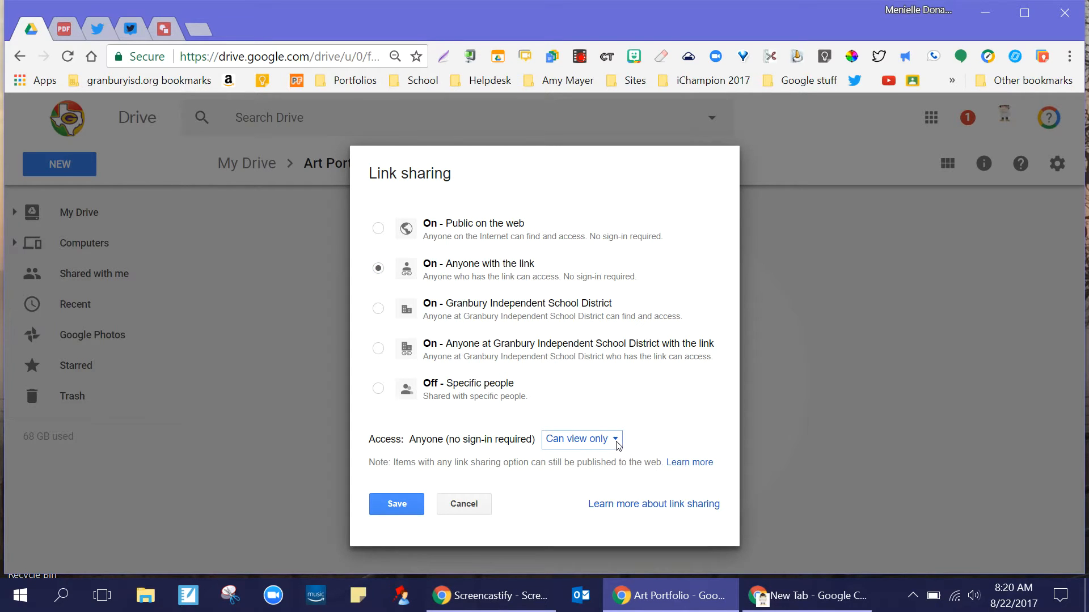
pyautogui.click(395, 505)
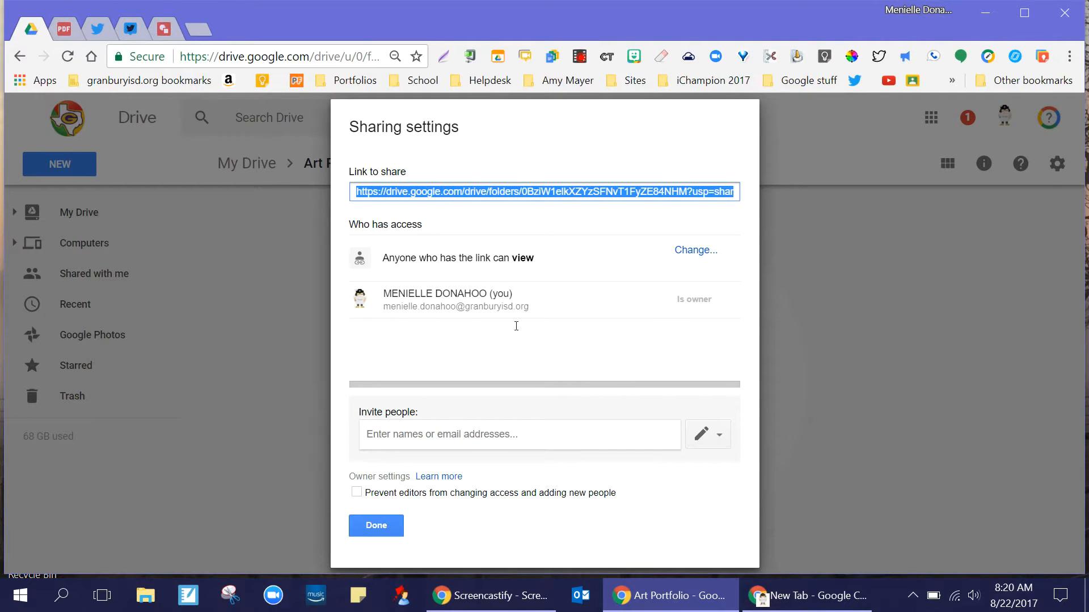
pyautogui.click(395, 527)
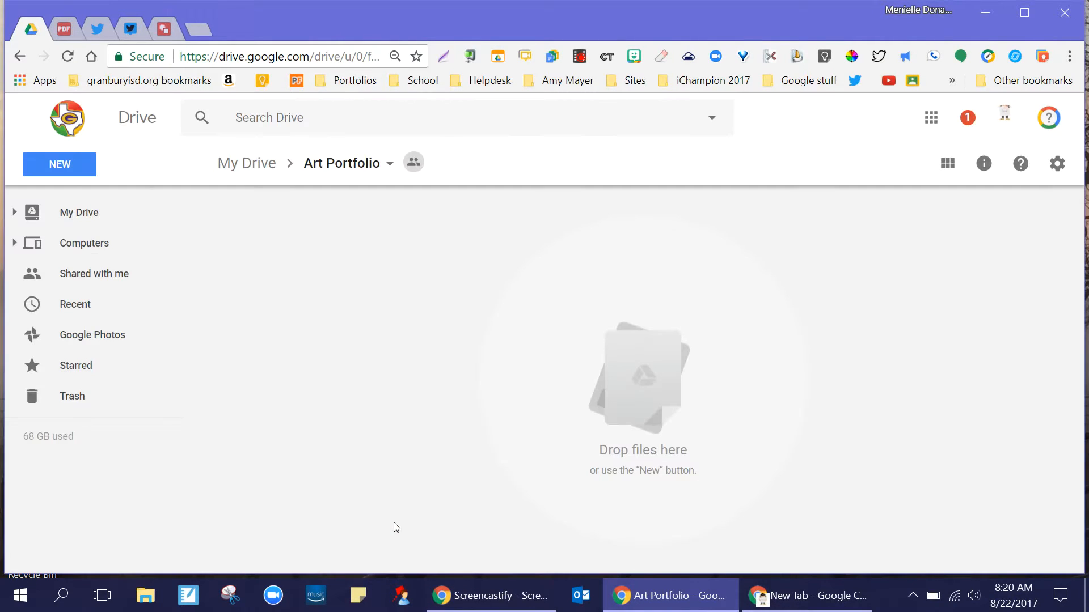
pyautogui.click(417, 164)
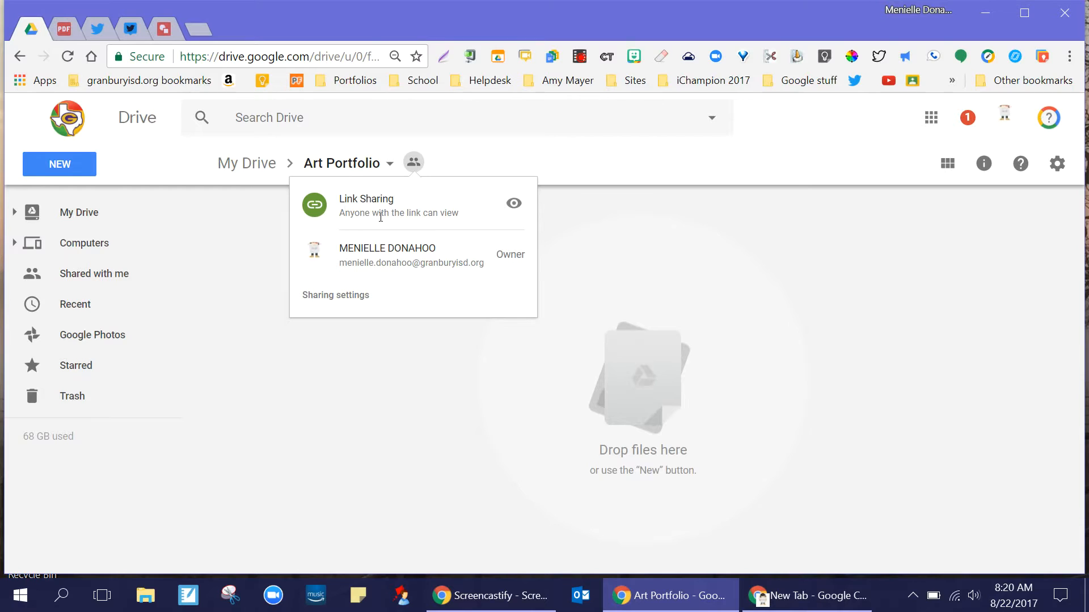
pyautogui.click(372, 379)
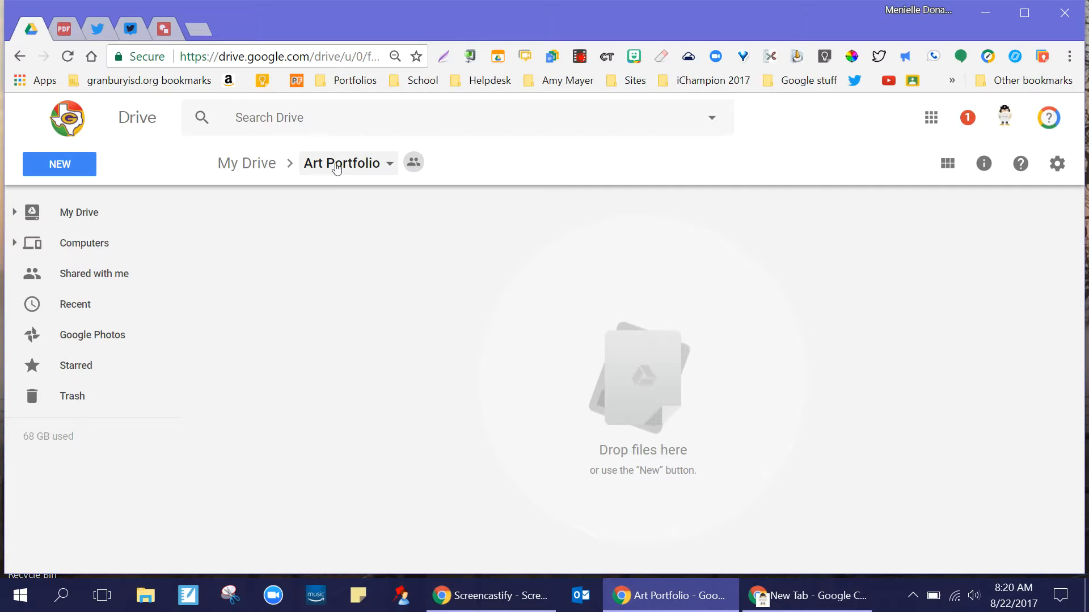
# Create a new Google Sites site inside the Art Portfolio folder, accepting the folder's sharing permissions
pyautogui.click(78, 169)
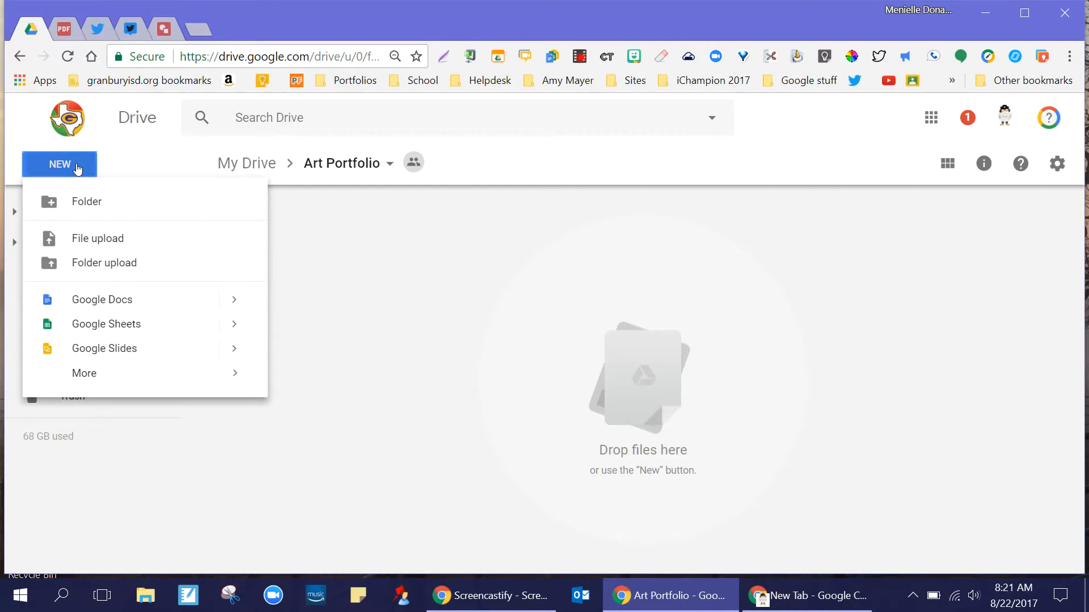
pyautogui.moveTo(79, 372)
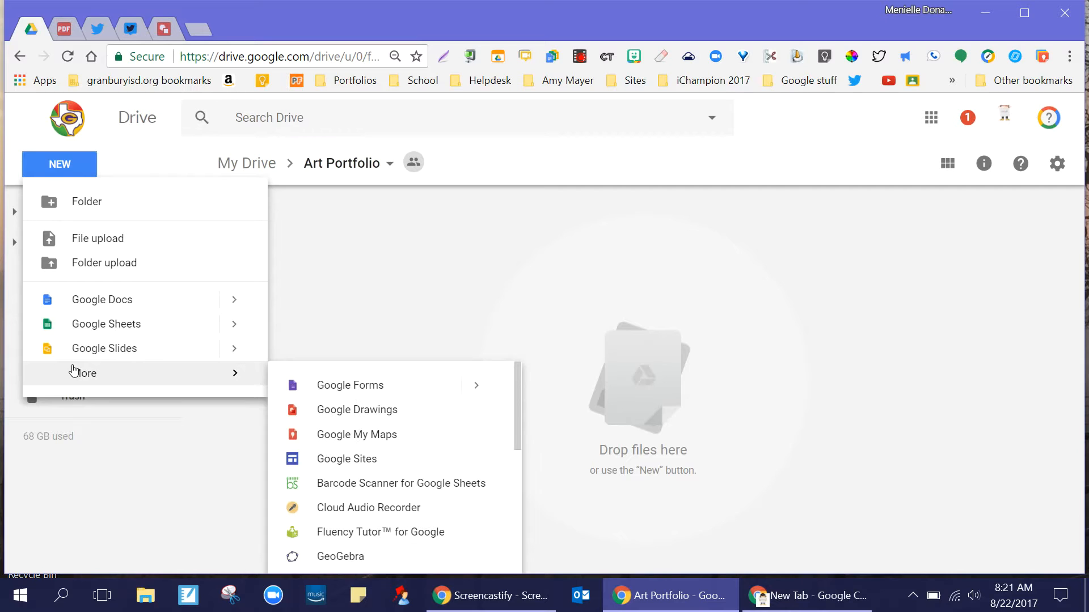
pyautogui.click(315, 463)
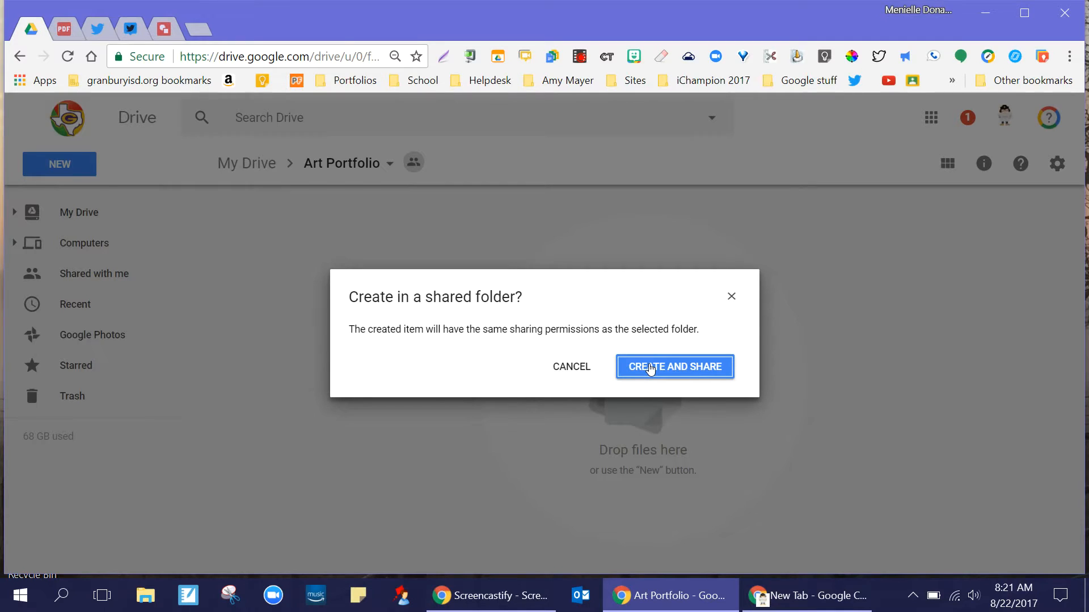
pyautogui.click(650, 369)
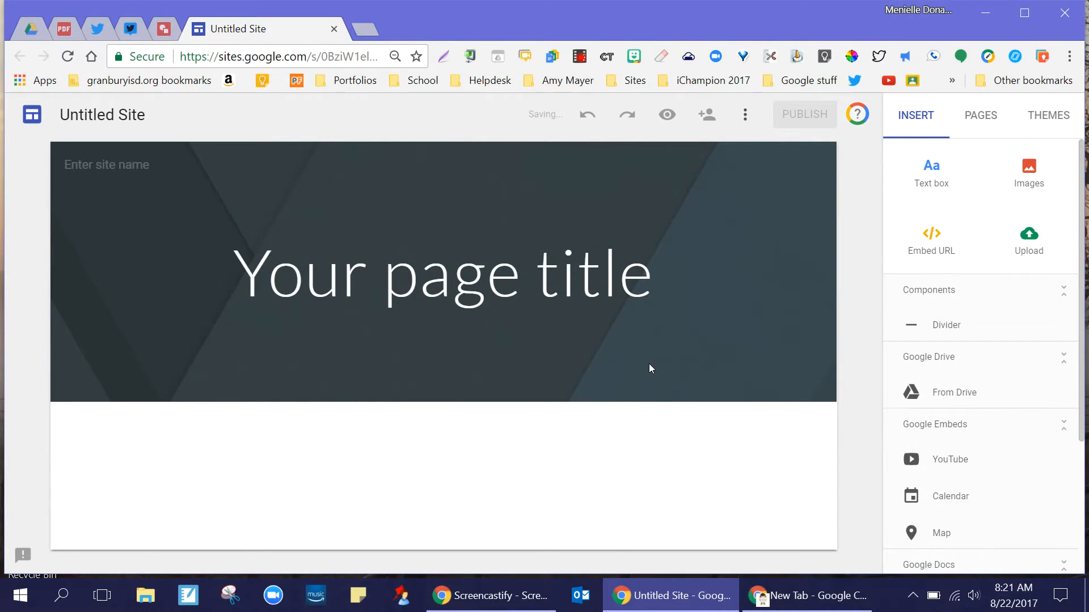
# Name the untitled site "Art Portfolio"
pyautogui.click(524, 261)
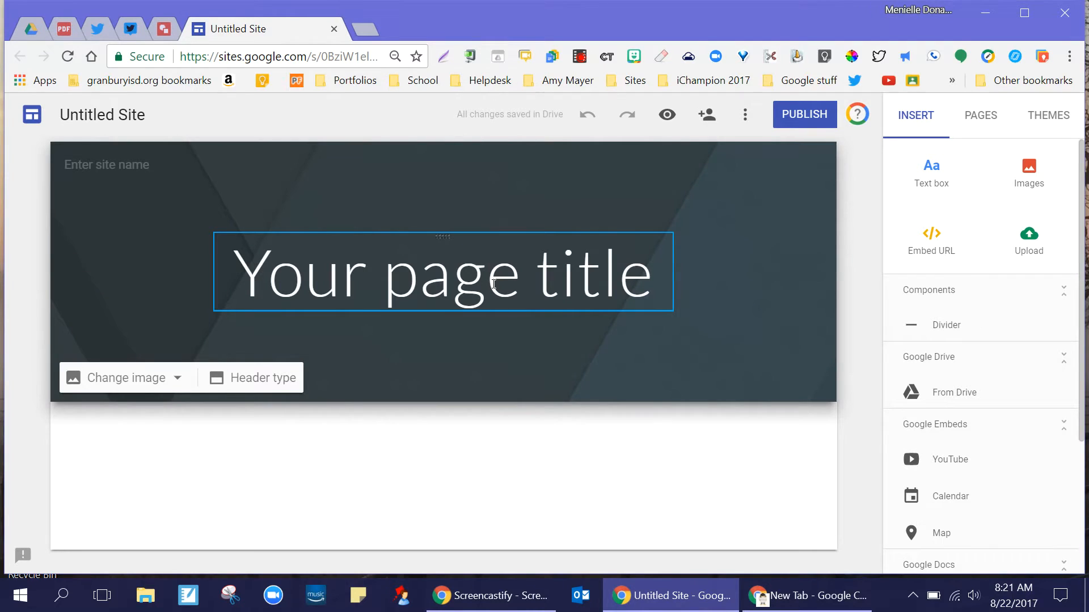
pyautogui.click(118, 114)
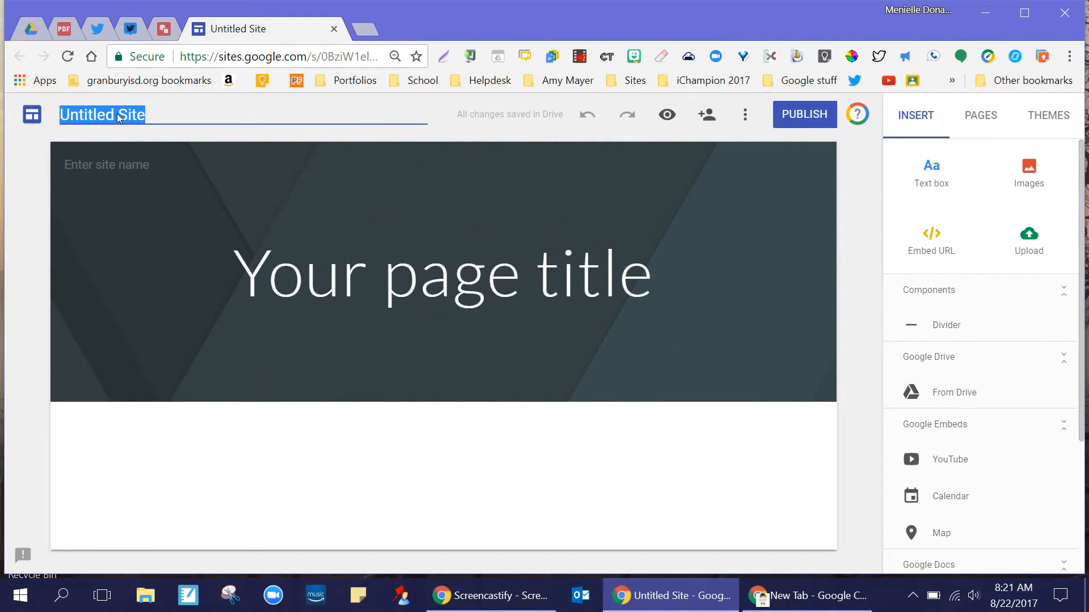
pyautogui.write('Ar')
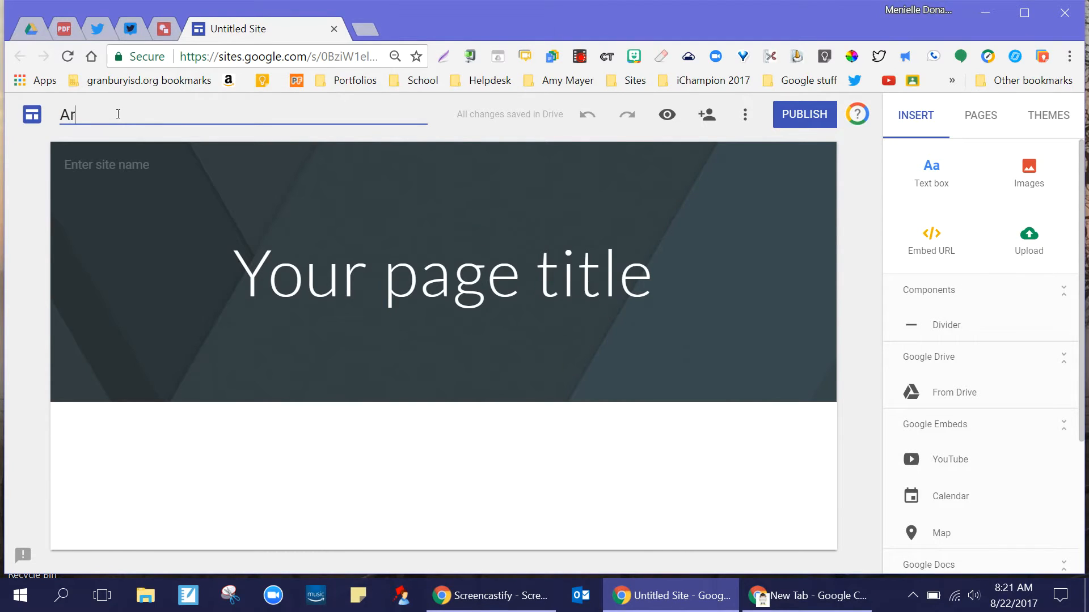
pyautogui.write('t Portfolio')
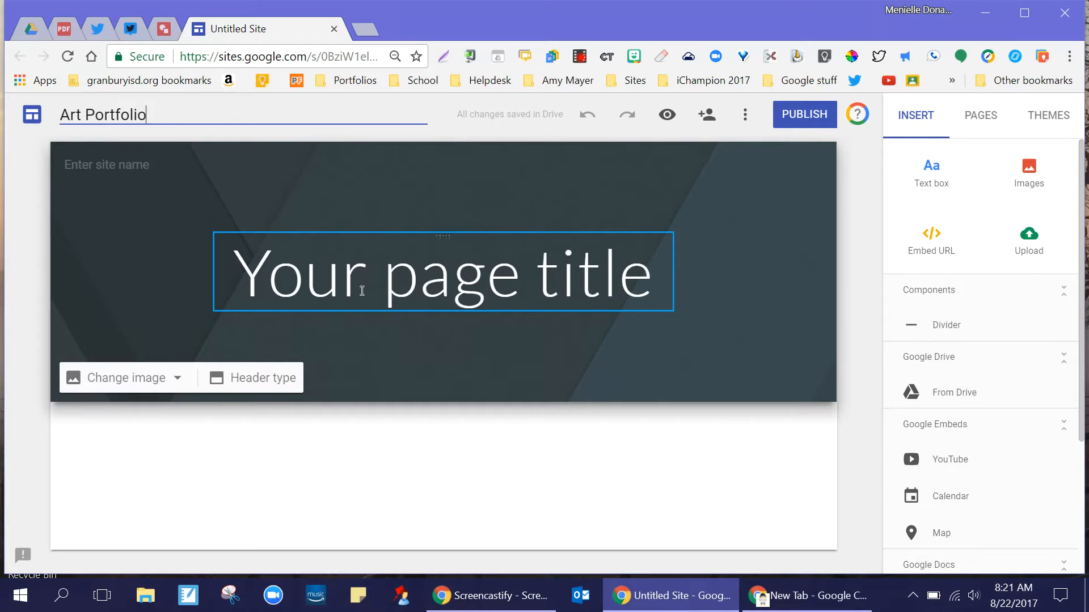
# Replace the placeholder page title in the header with "About Me"
pyautogui.click(361, 291)
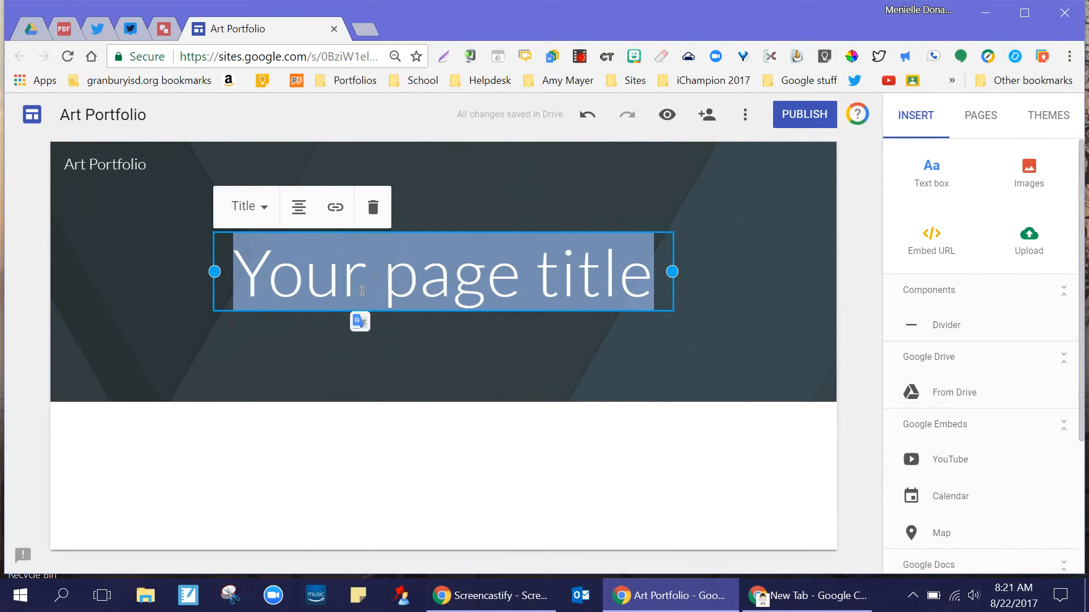
pyautogui.write('Home')
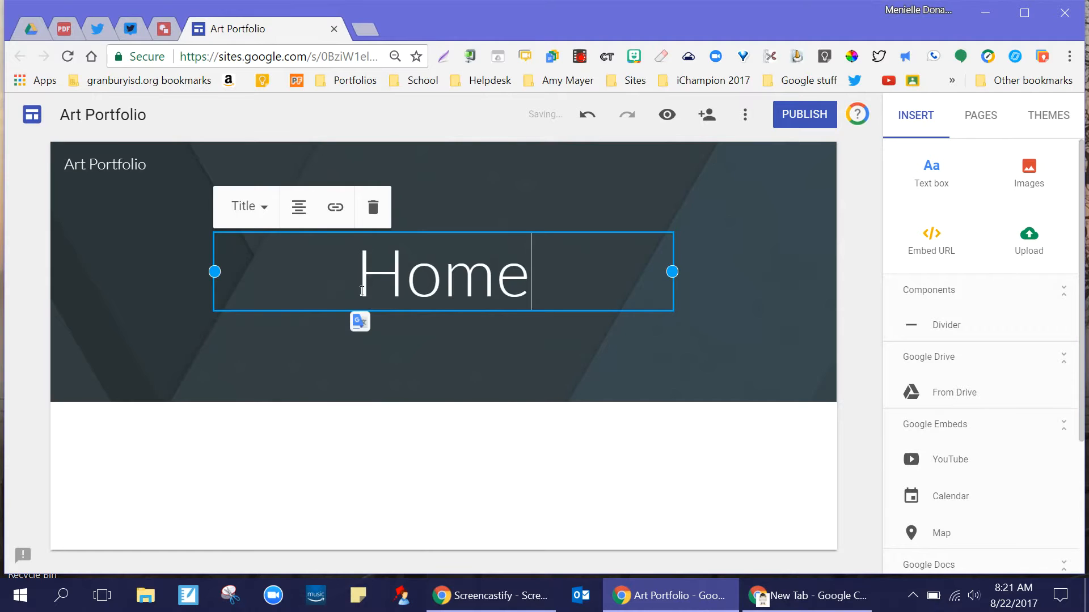
pyautogui.press('BackSpace')
pyautogui.press('BackSpace')
pyautogui.press('BackSpace')
pyautogui.press('BackSpace')
pyautogui.write('About Me')
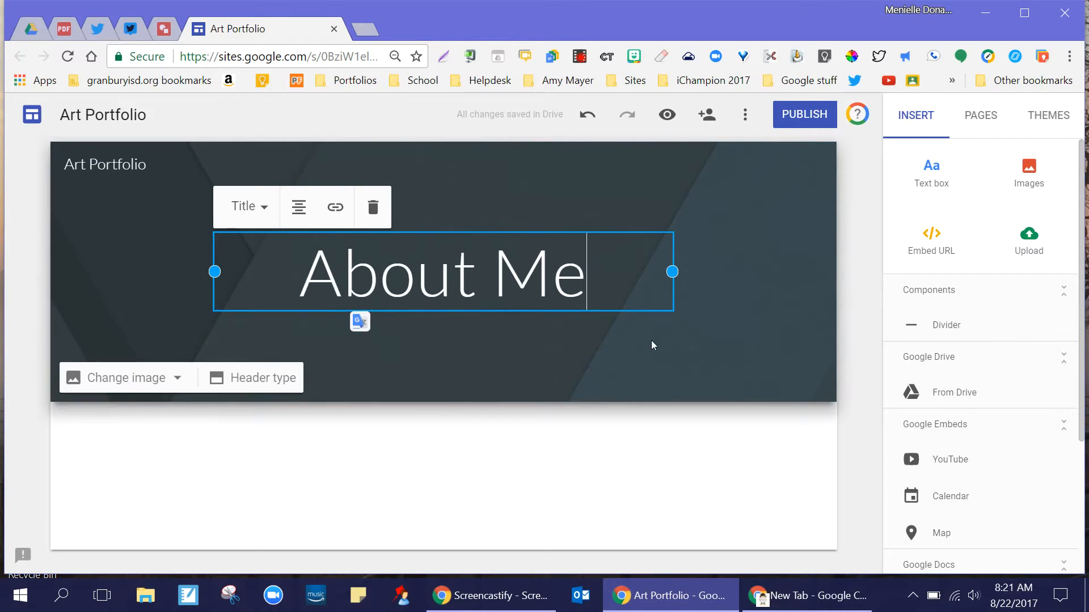
pyautogui.click(651, 344)
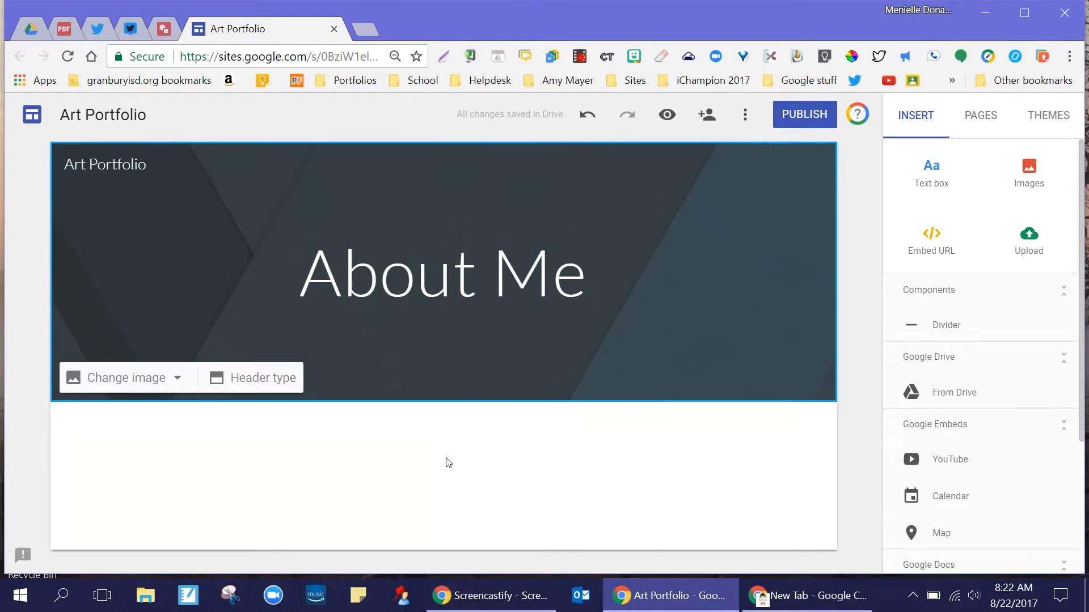
# Add a text box below the header reading "This is my art portfolio. I am a student at Granbury High School."
pyautogui.doubleClick(431, 484)
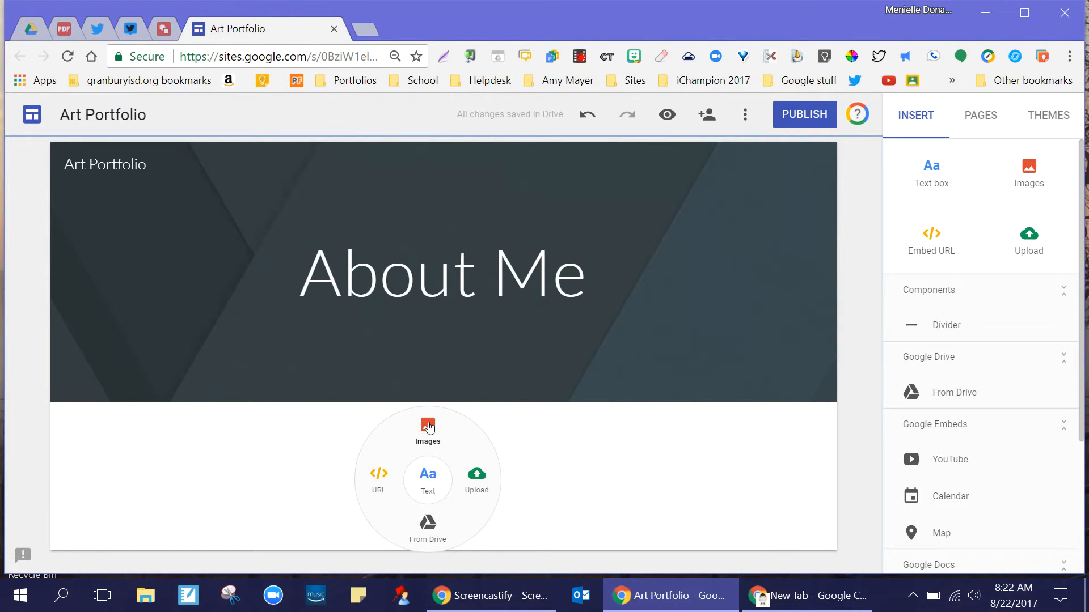
pyautogui.click(432, 486)
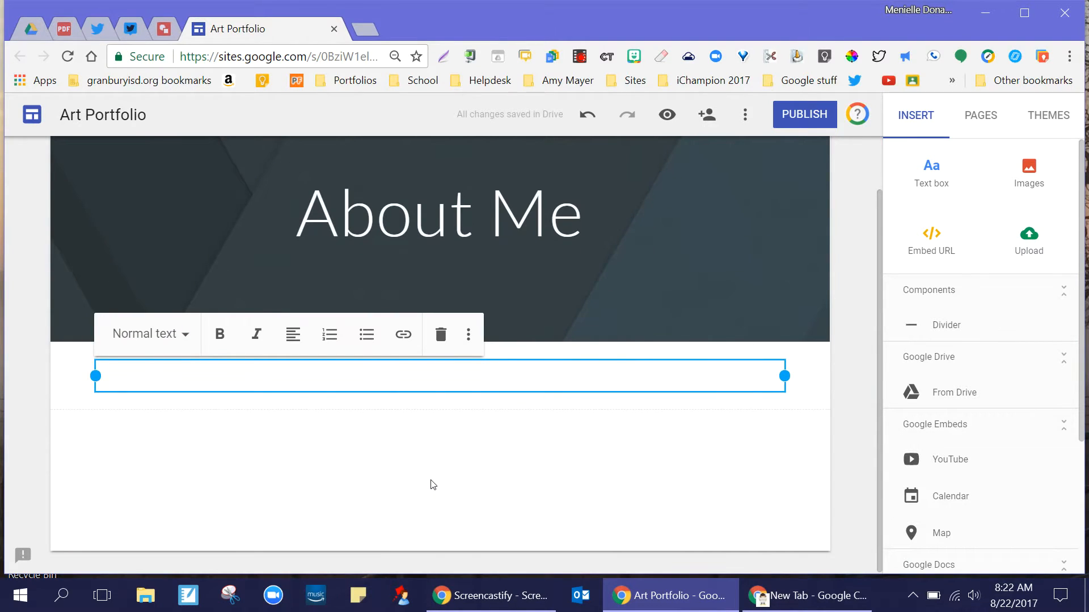
pyautogui.write('his is my ')
pyautogui.write('art')
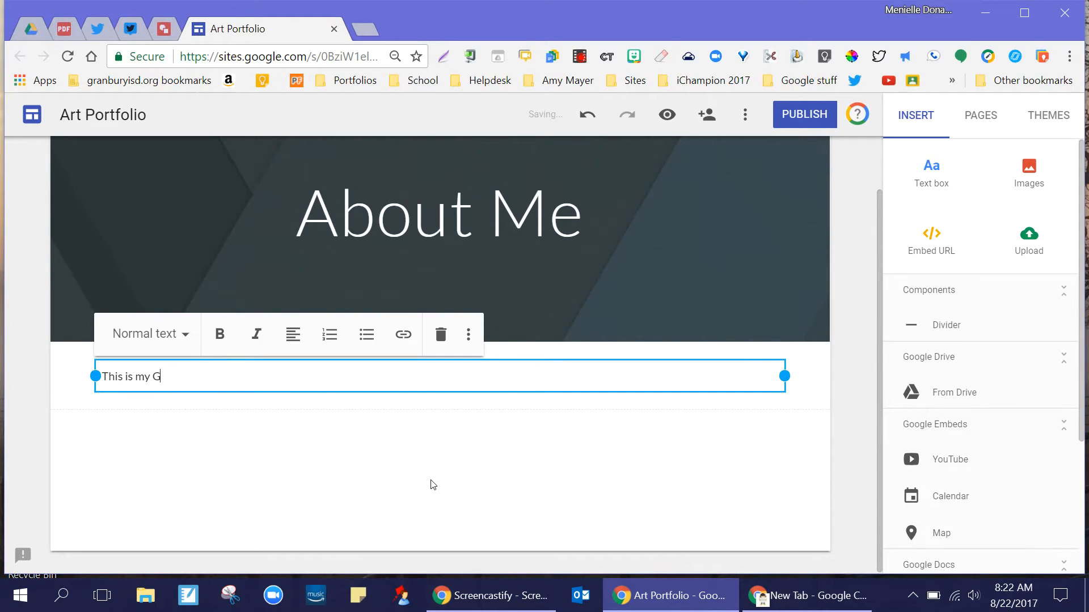
pyautogui.write(' portfolio.  I am a student ')
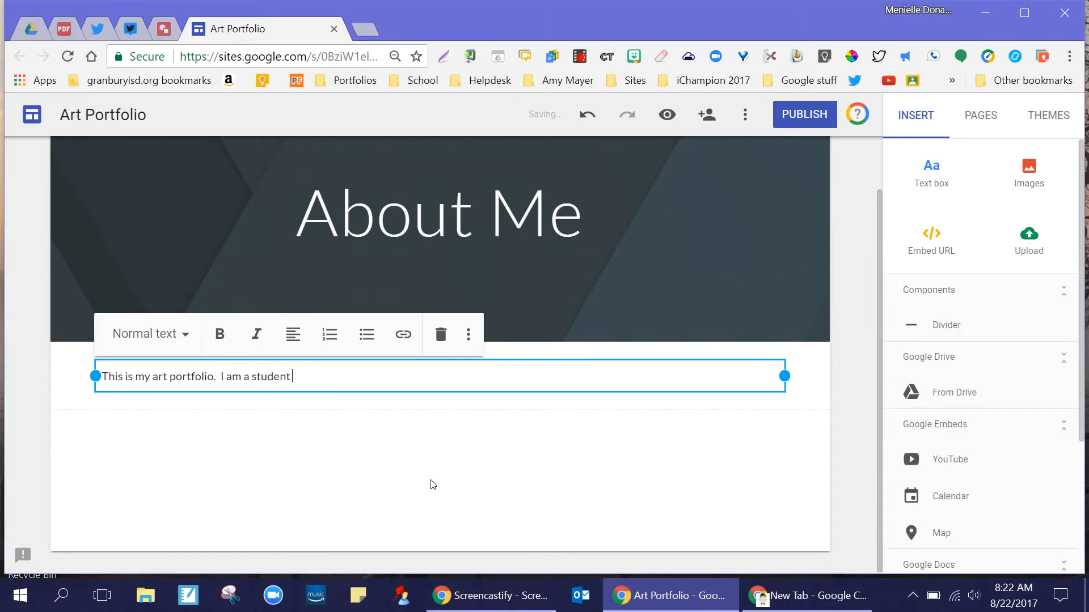
pyautogui.write('at Granbury High School.')
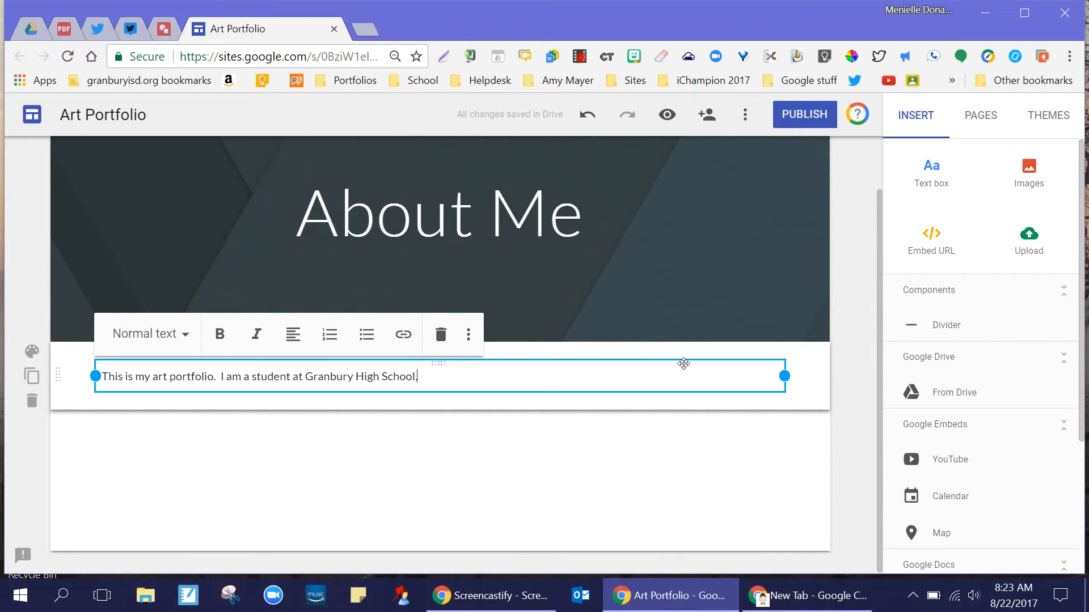
pyautogui.click(627, 456)
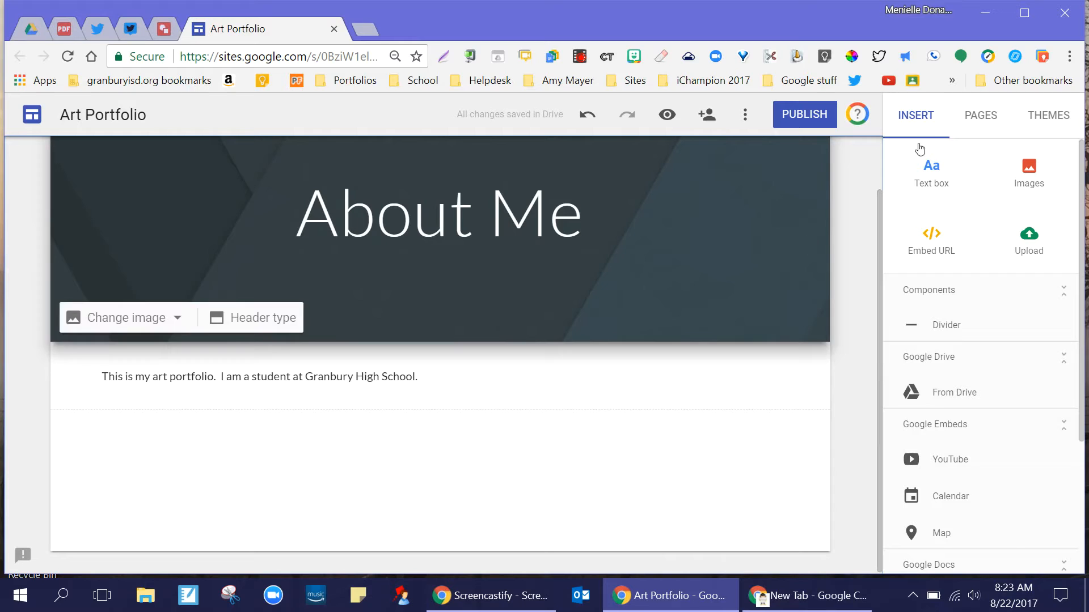
# Add a new page named "Ideas & Sketches" to the site
pyautogui.click(982, 118)
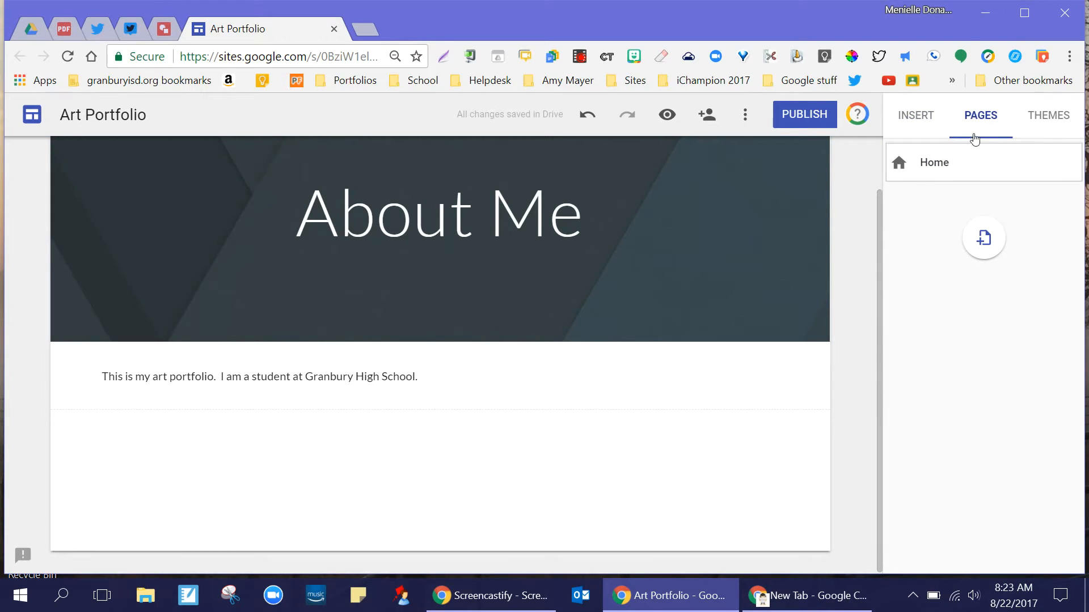
pyautogui.click(983, 239)
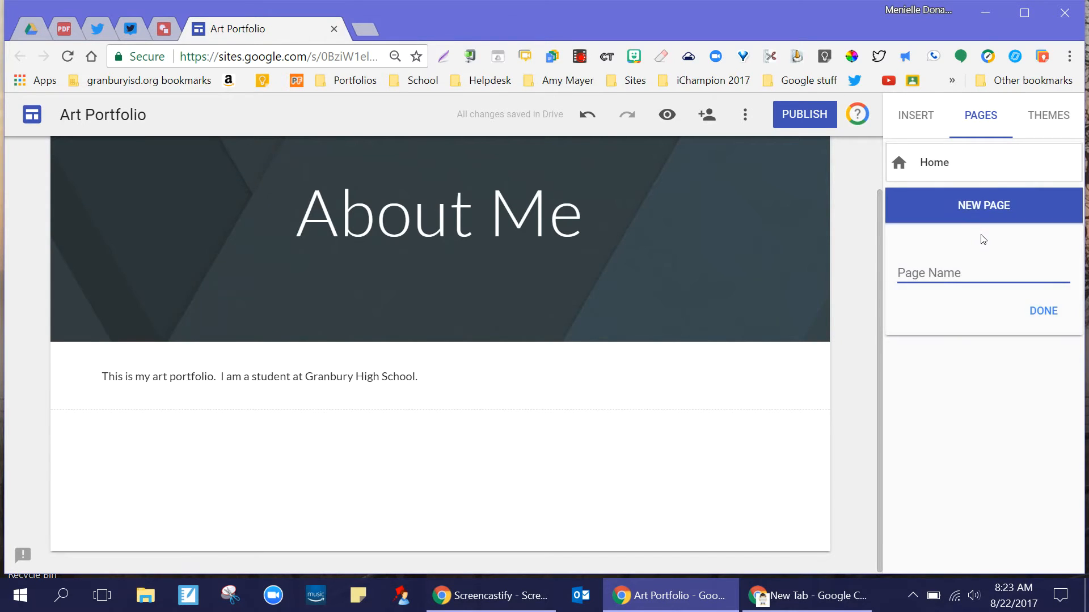
pyautogui.write('Ides')
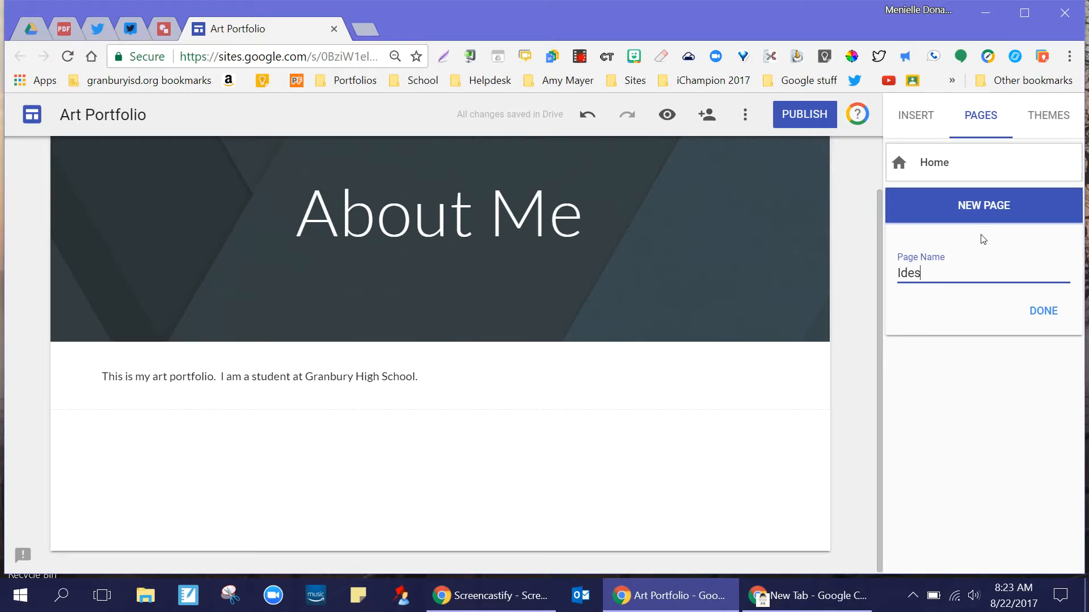
pyautogui.press('BackSpace')
pyautogui.write('as & Sketches')
pyautogui.click(1037, 321)
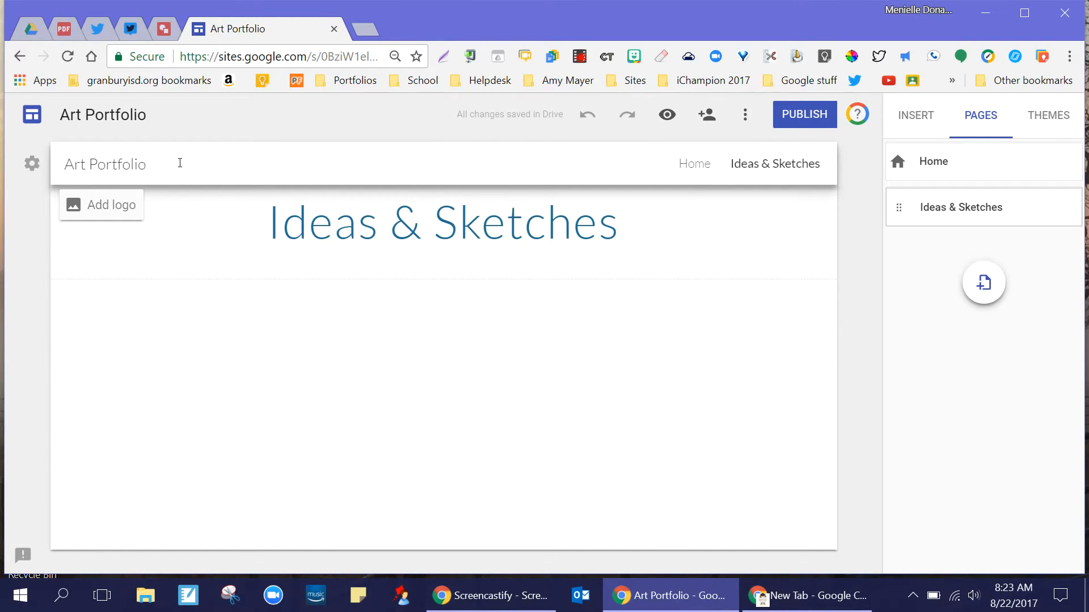
# Switch the site's navigation mode to side navigation
pyautogui.click(32, 165)
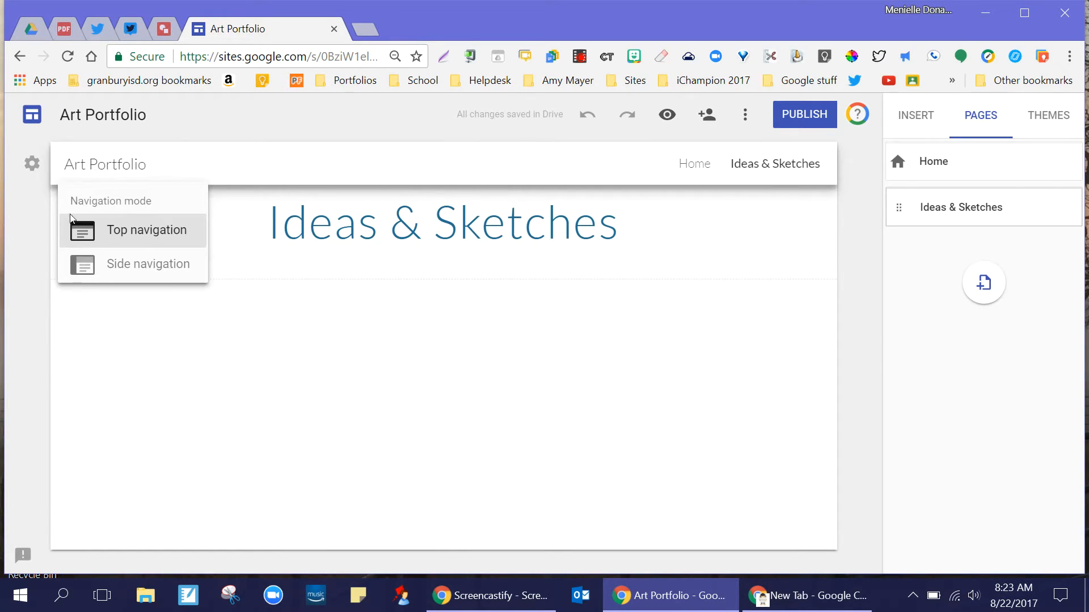
pyautogui.click(96, 263)
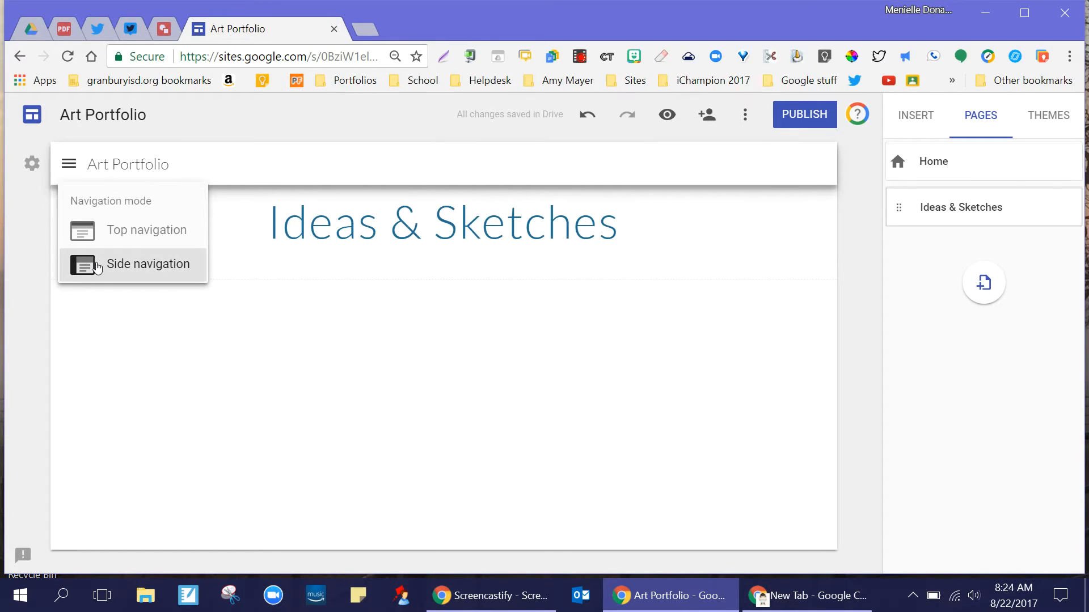
pyautogui.click(98, 268)
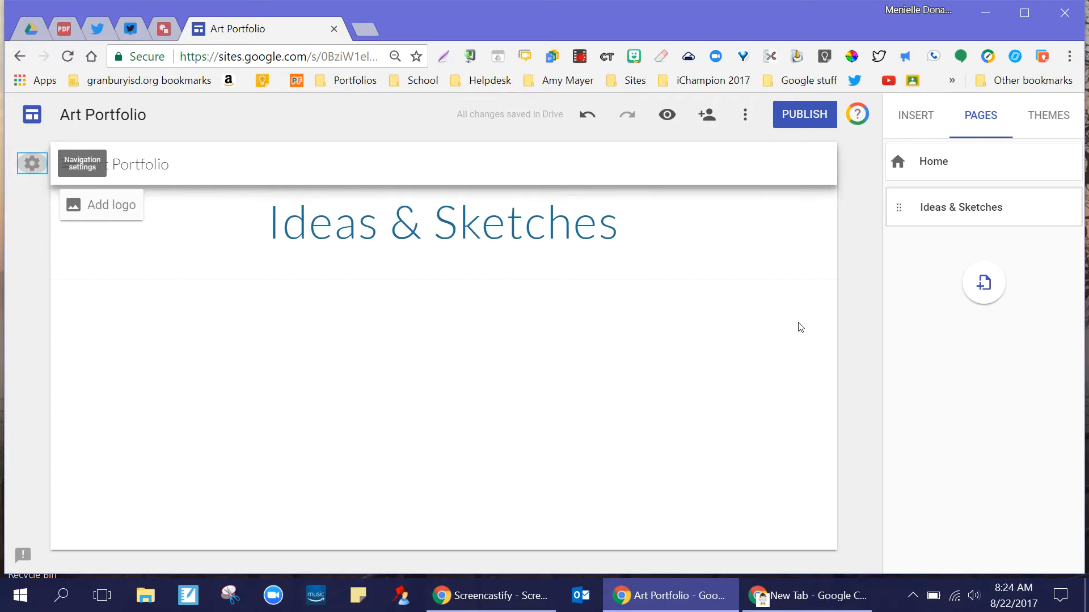
# Add a new page named "Glazing Ideas" to the site
pyautogui.click(983, 287)
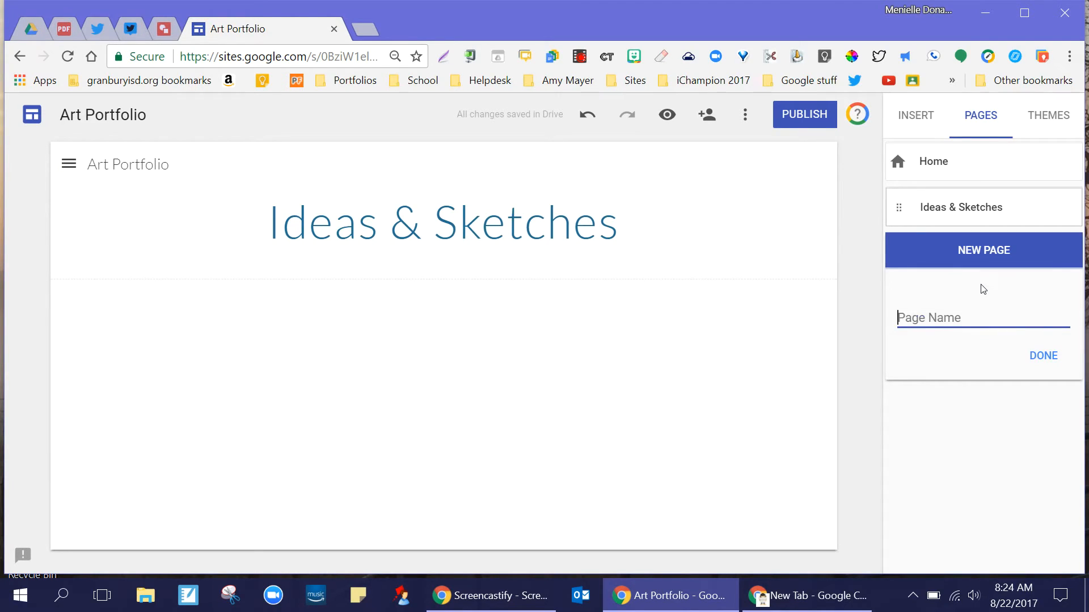
pyautogui.write('Glazing ideas')
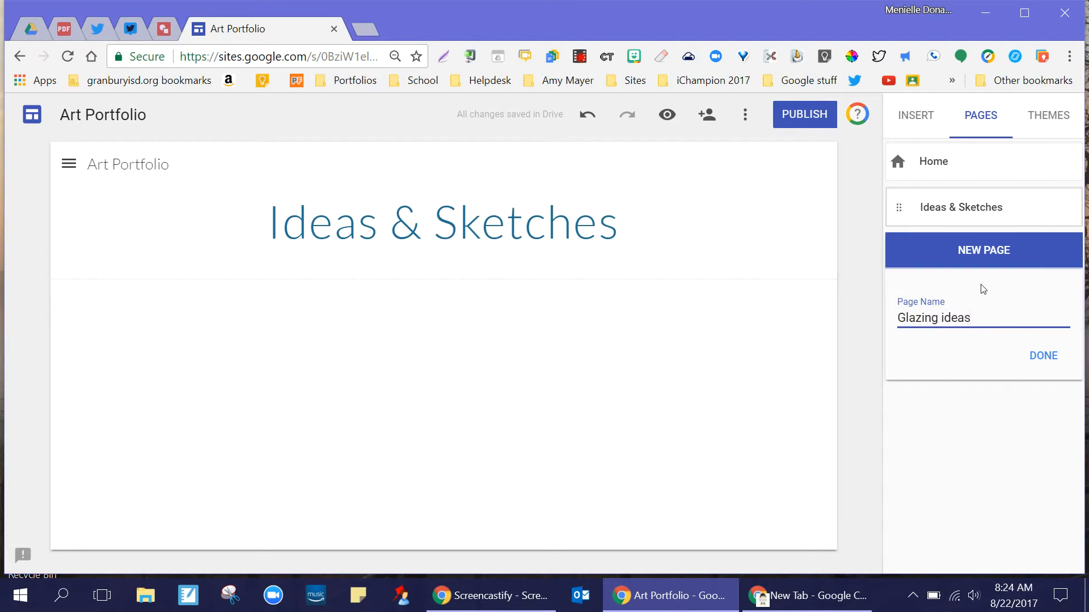
pyautogui.press('Delete')
pyautogui.write('I')
pyautogui.click(1045, 360)
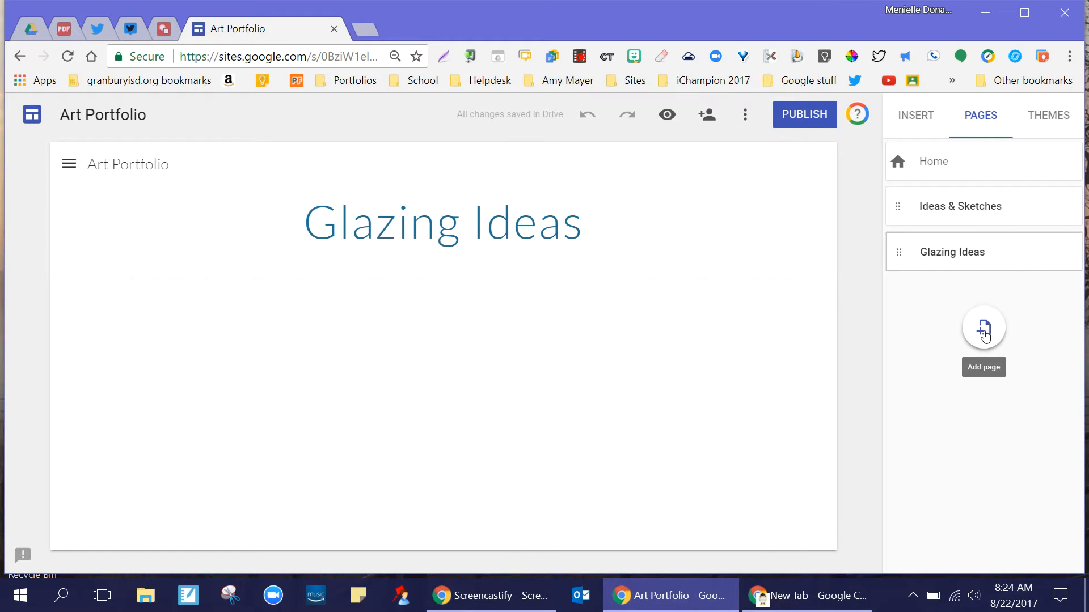
# Add a new page named "Finished Artwork" to the site
pyautogui.click(984, 334)
pyautogui.write('F')
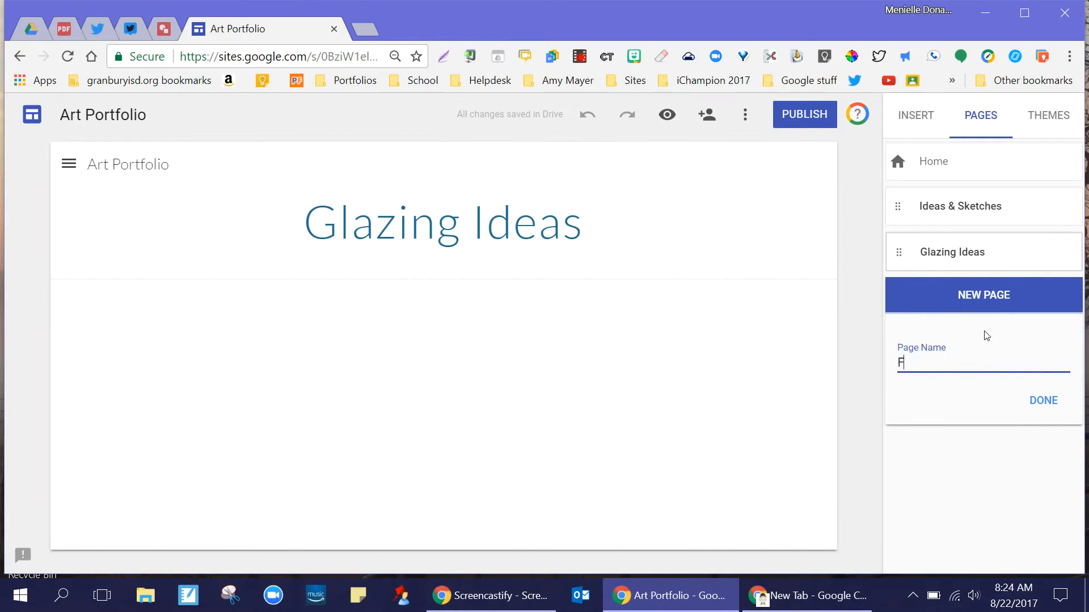
pyautogui.write('inished Artwork')
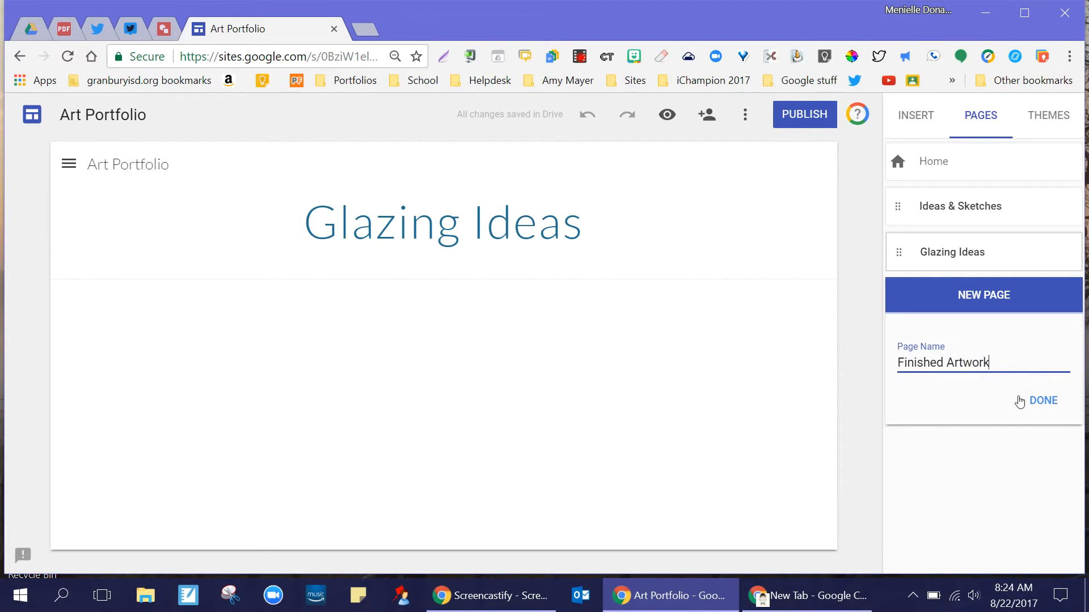
pyautogui.click(1040, 401)
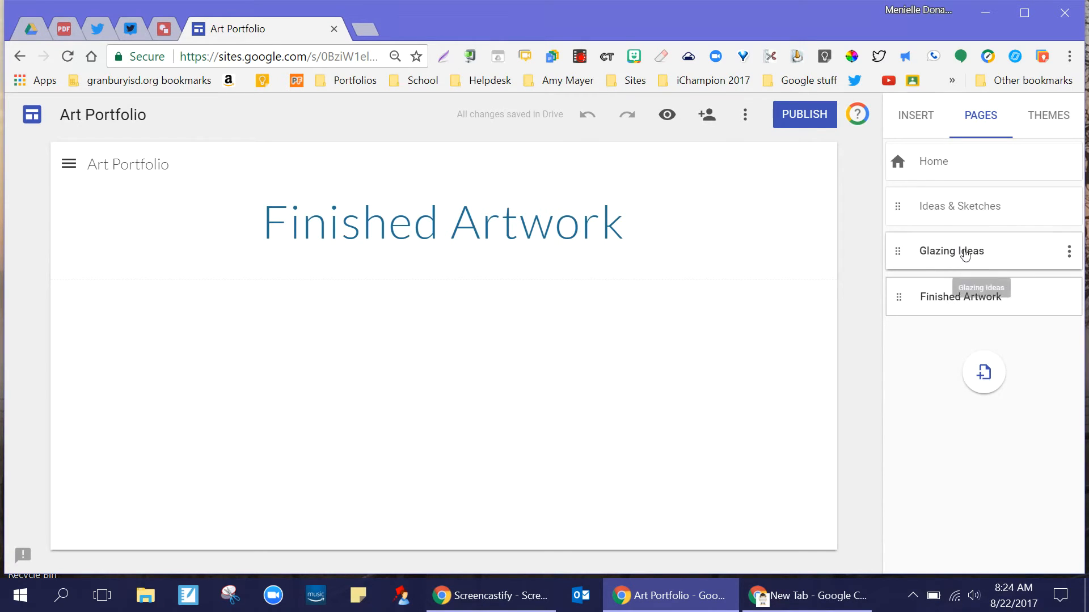
# Nest the Finished Artwork page under Glazing Ideas and return it to the top level below that page
pyautogui.click(951, 300)
pyautogui.moveTo(951, 303); pyautogui.dragTo(1029, 251)
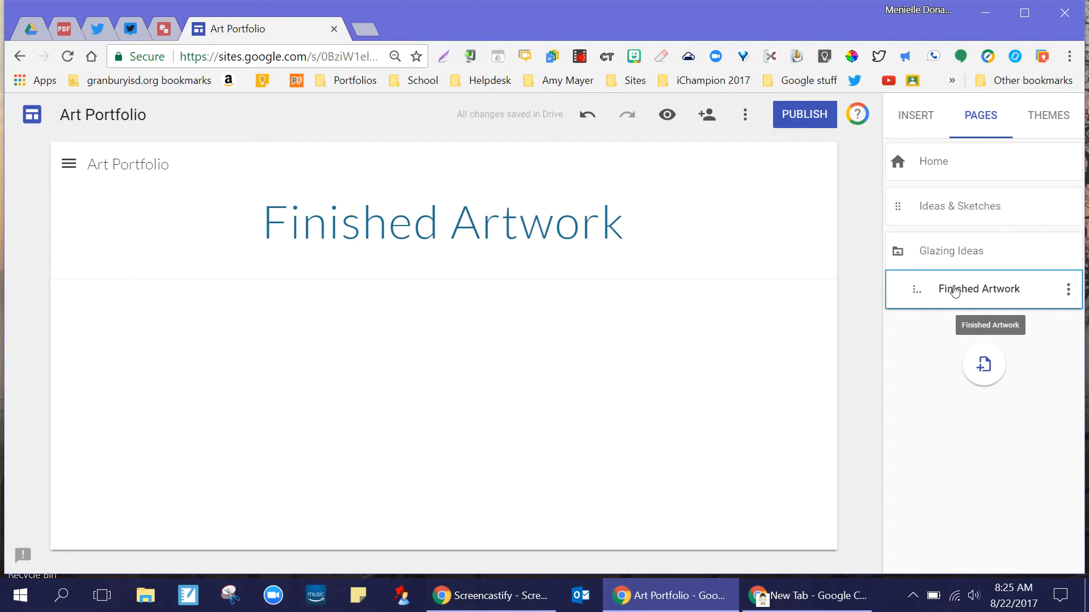
pyautogui.moveTo(955, 290); pyautogui.dragTo(920, 317)
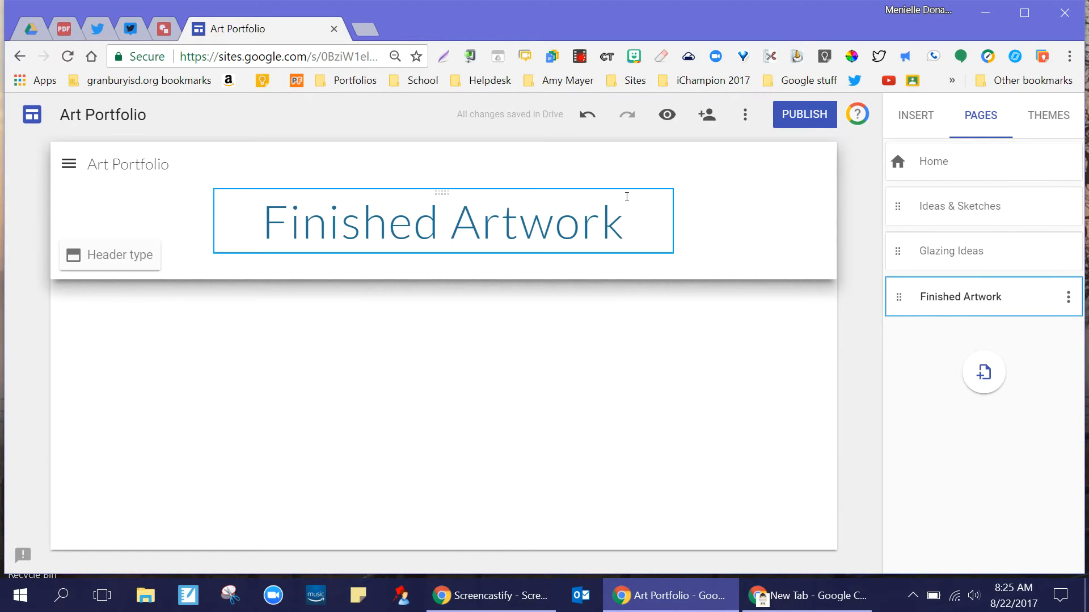
# Preview the site in tablet and phone layouts, checking the phone's navigation menu, and return to editing
pyautogui.click(667, 116)
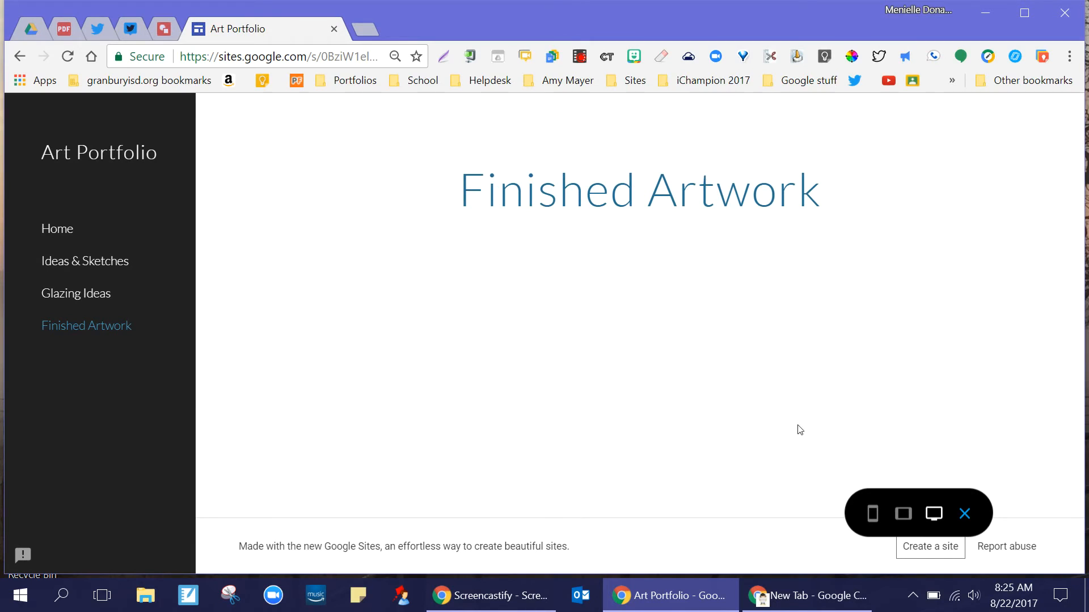
pyautogui.click(904, 514)
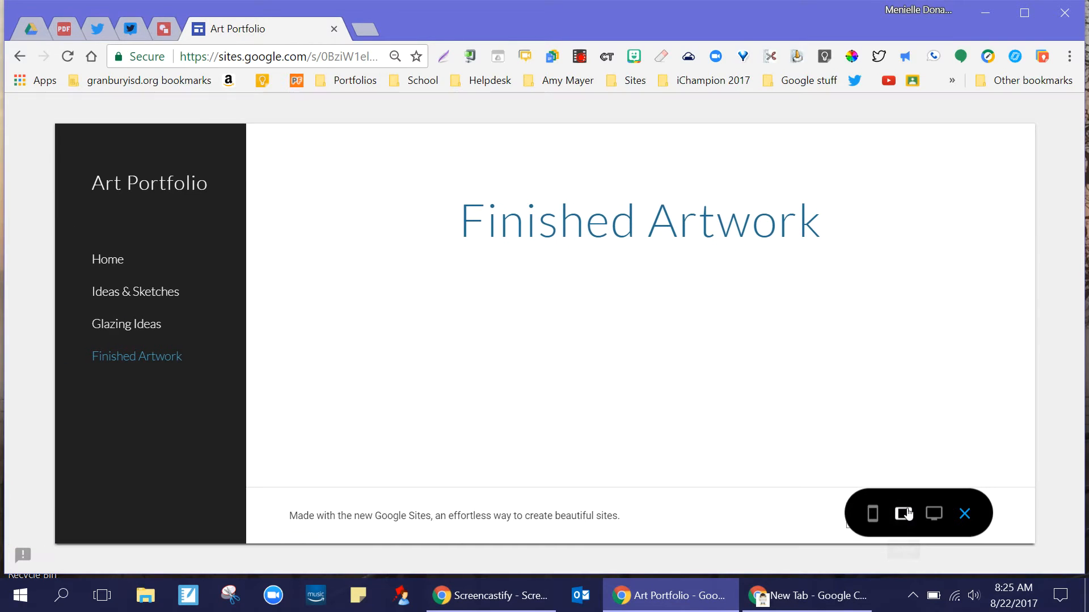
pyautogui.click(873, 515)
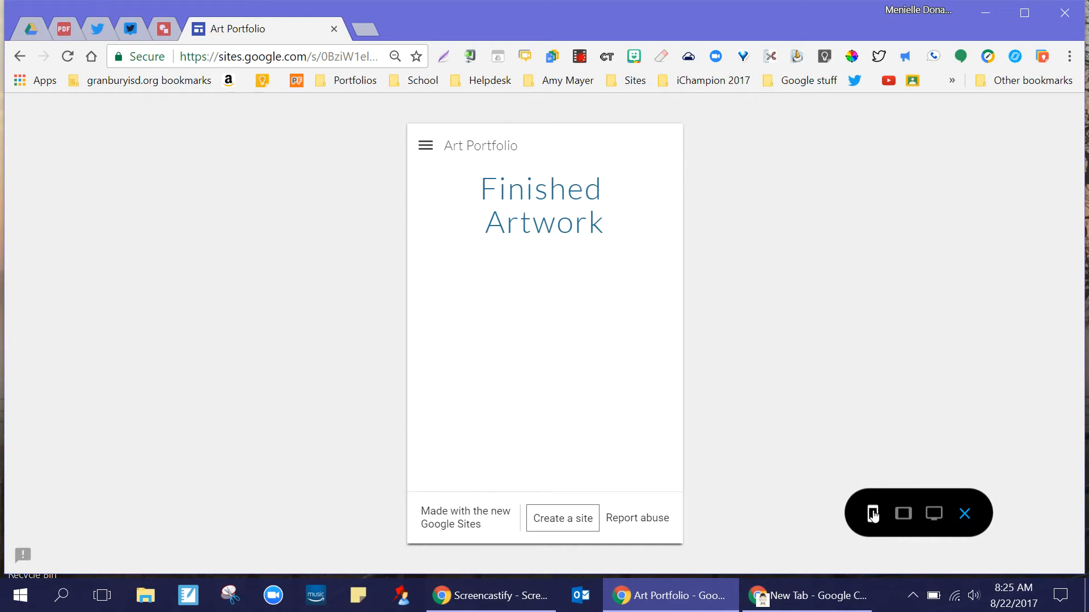
pyautogui.click(426, 147)
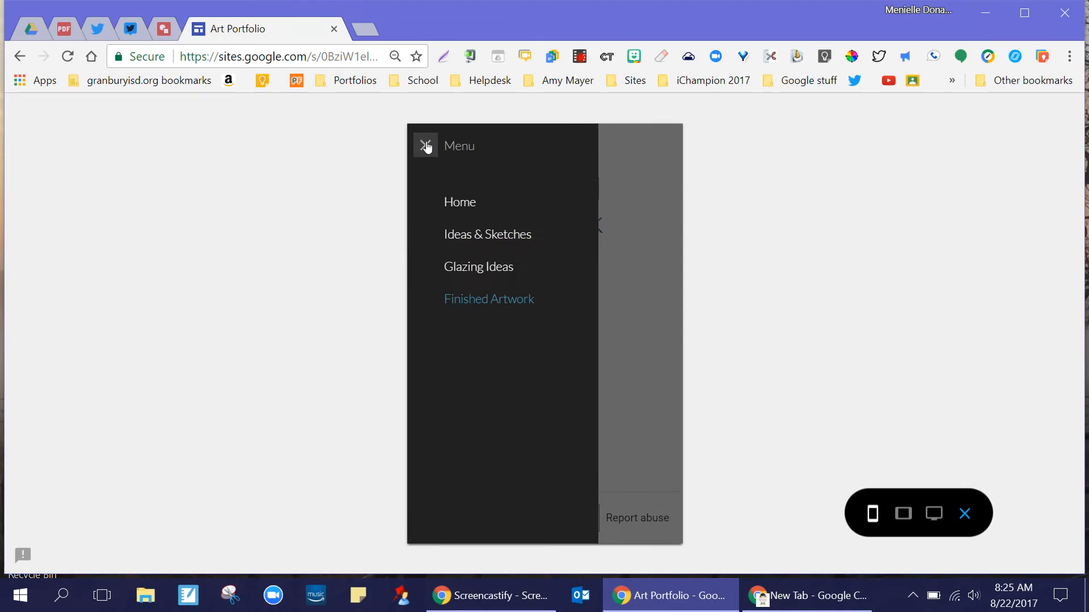
pyautogui.click(427, 147)
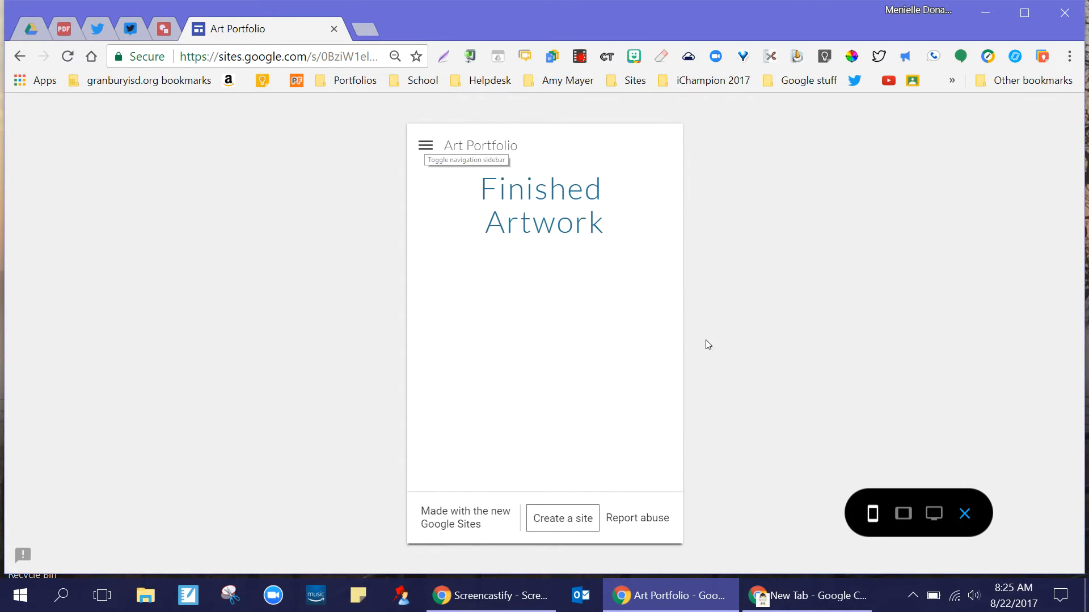
pyautogui.click(965, 514)
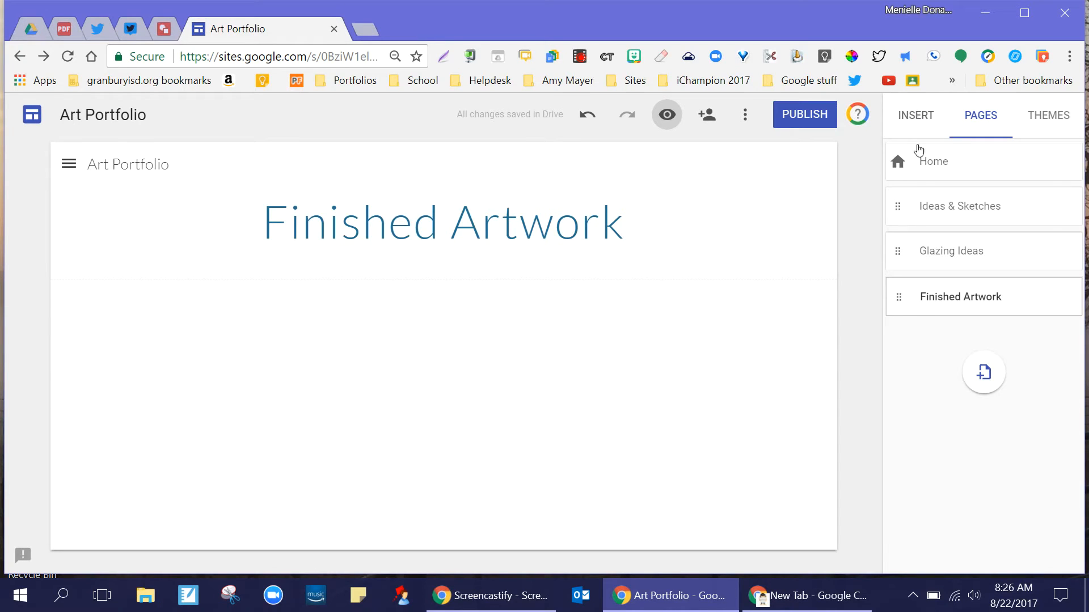
# On the Ideas & Sketches page, start inserting an image and search Google for "art museum"
pyautogui.click(930, 211)
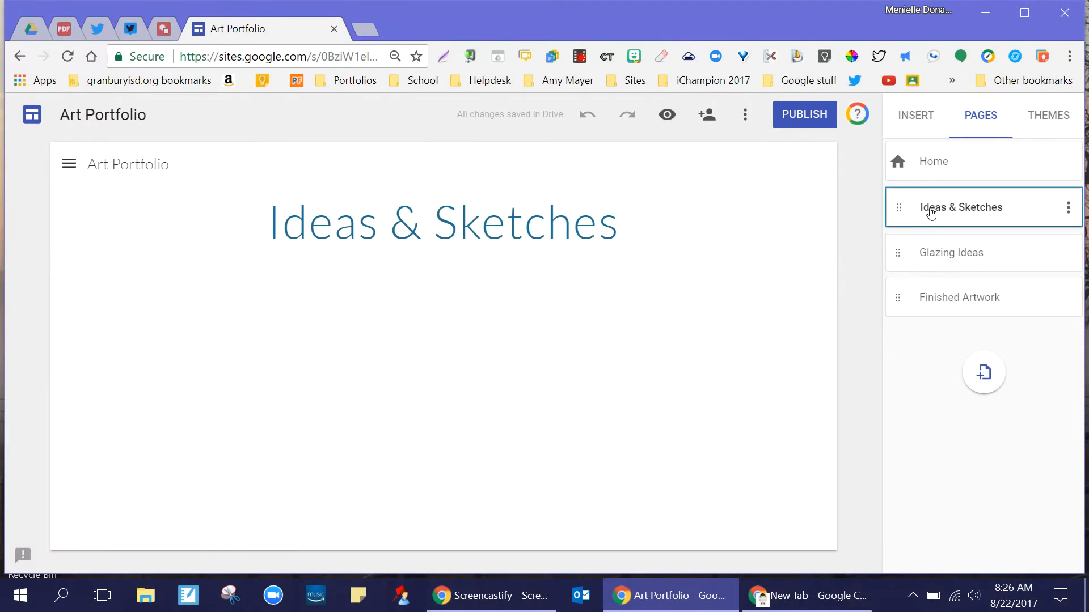
pyautogui.click(919, 121)
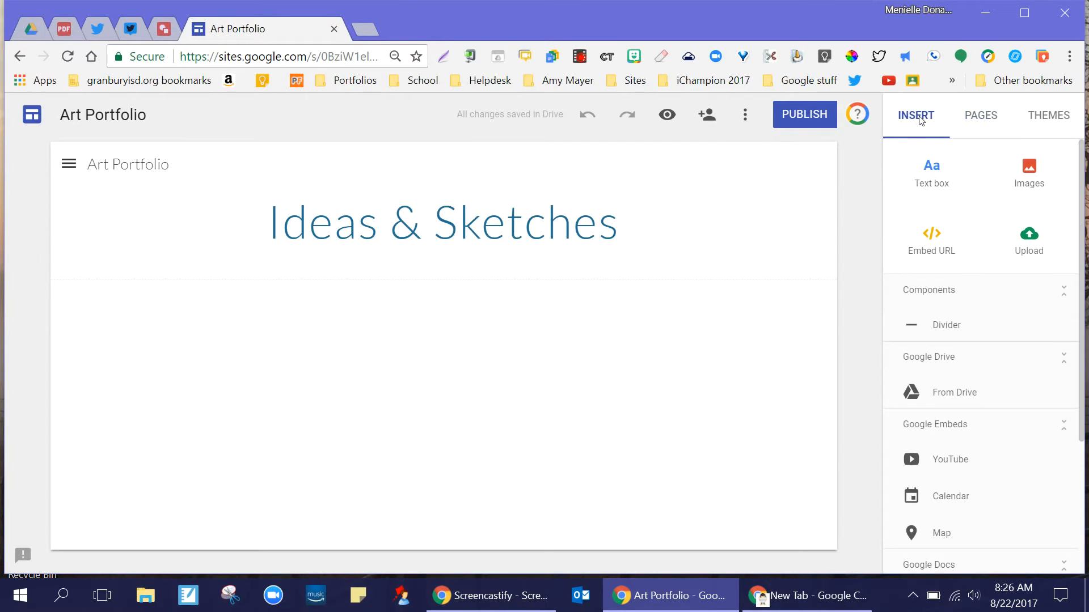
pyautogui.click(1031, 170)
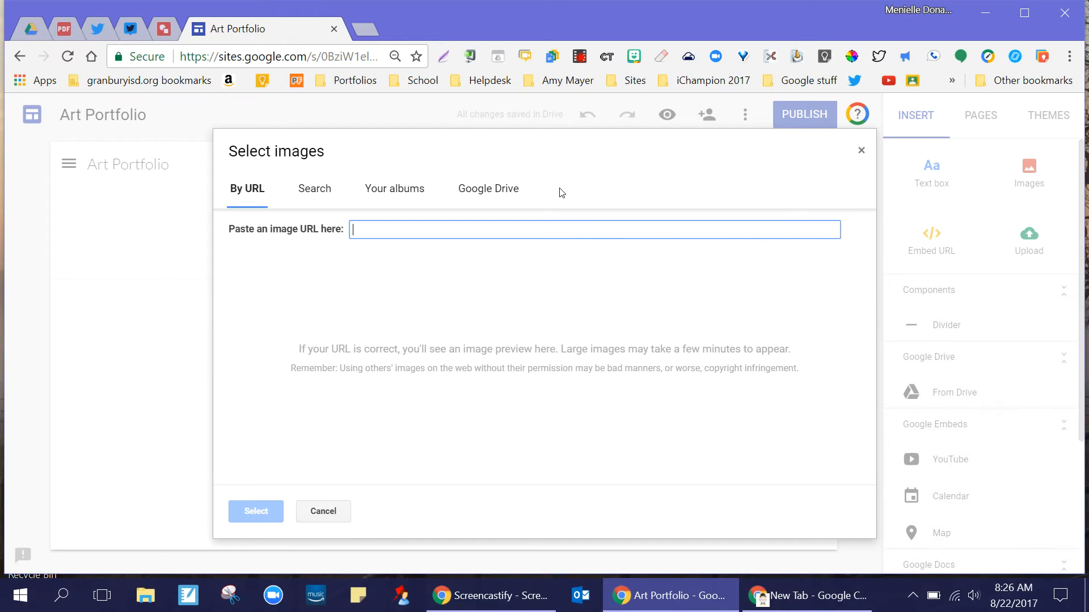
pyautogui.click(314, 193)
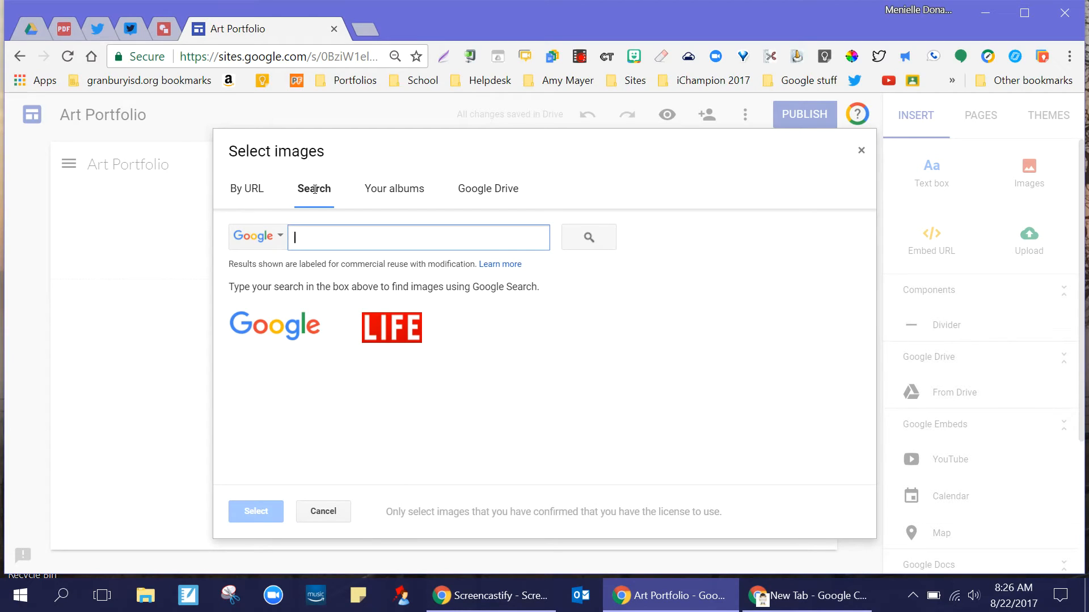
pyautogui.write('art')
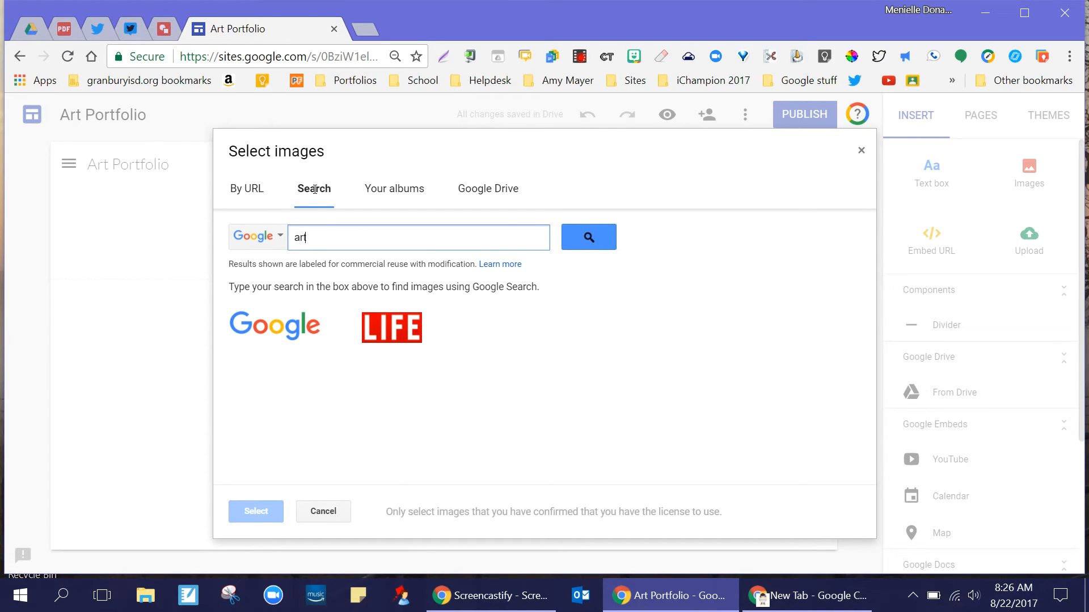
pyautogui.write(' museum')
pyautogui.press('Return')
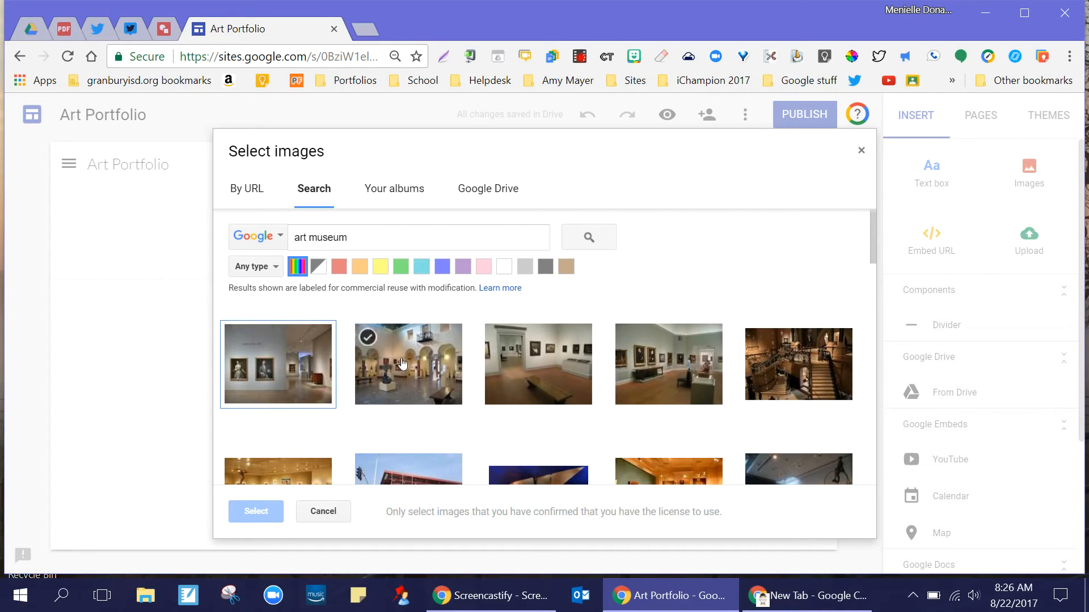
# Browse the art museum results and insert the first image, the gallery with two framed portraits
pyautogui.scroll(-3, 390, 368)
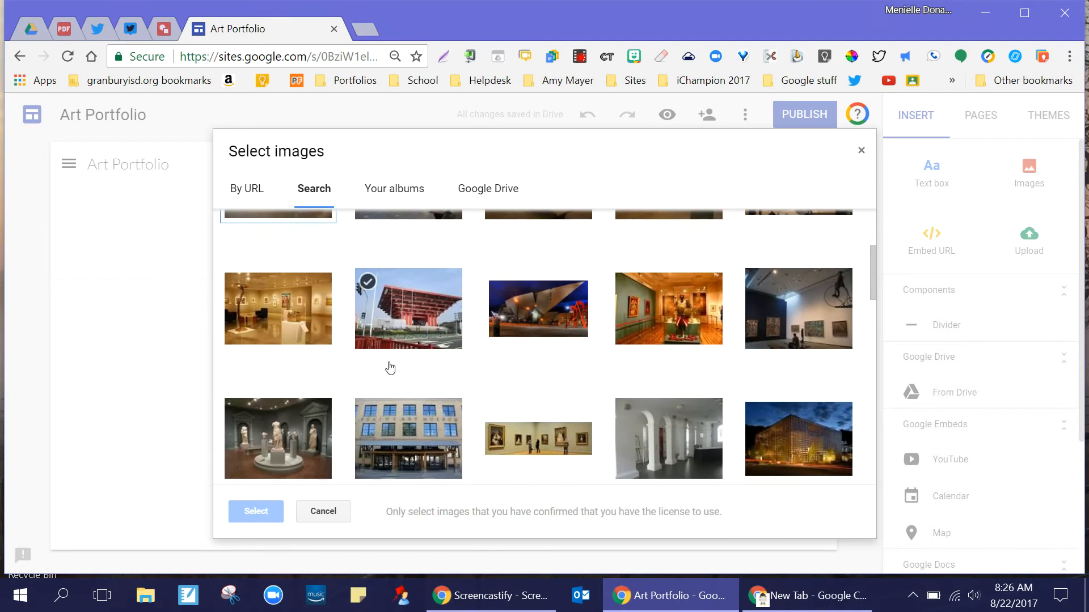
pyautogui.scroll(-1, 390, 369)
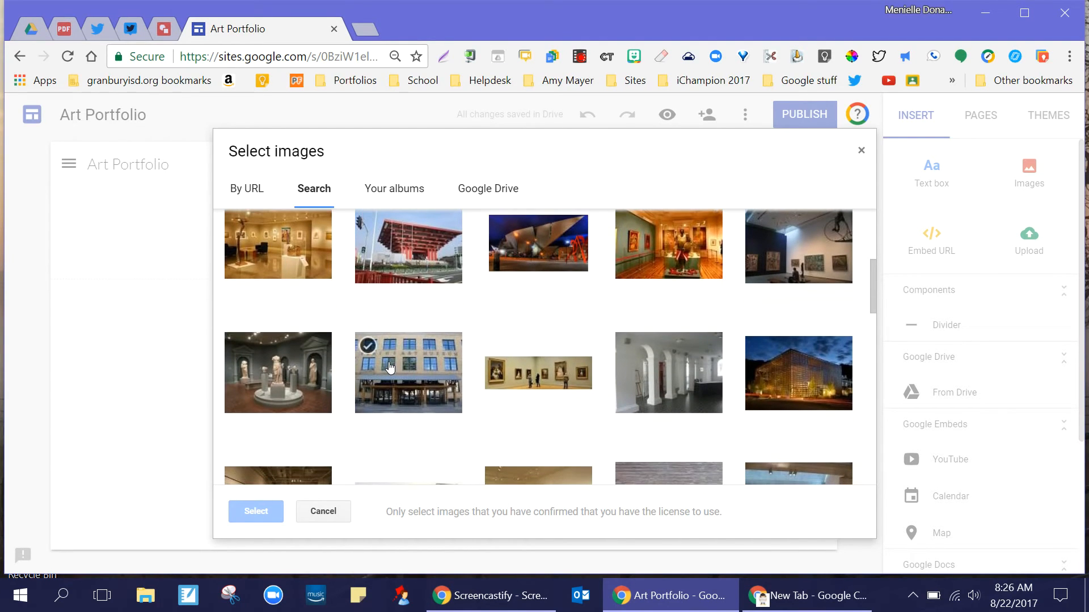
pyautogui.scroll(4, 390, 369)
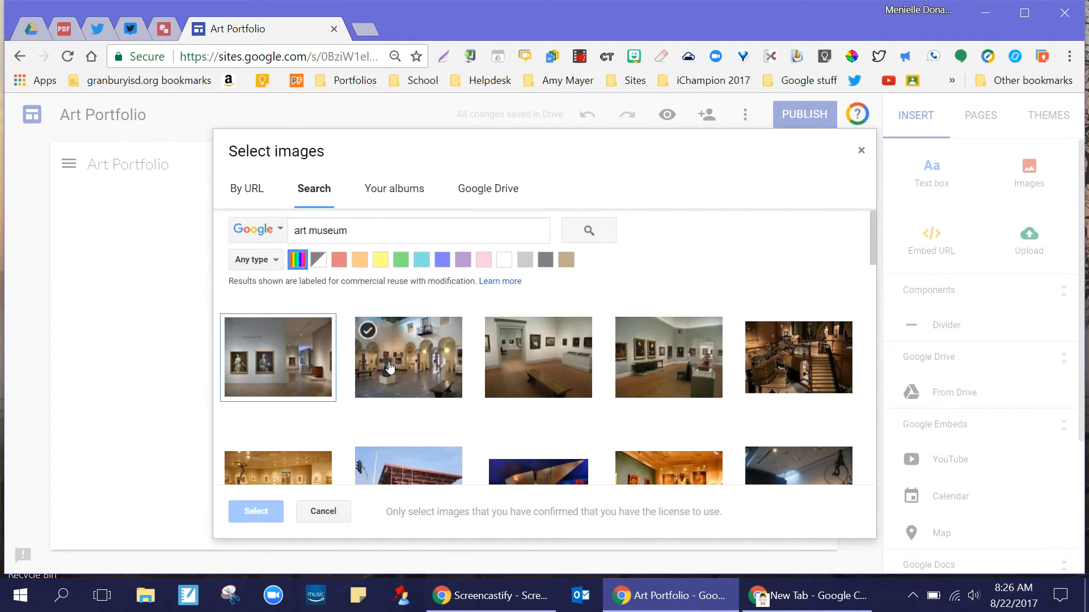
pyautogui.click(291, 371)
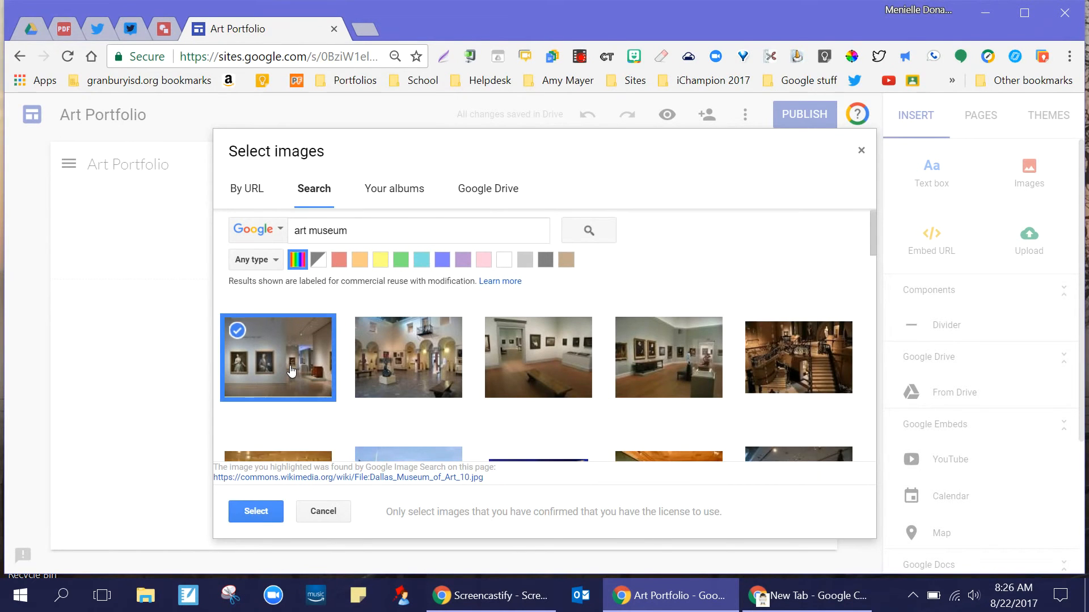
pyautogui.click(256, 512)
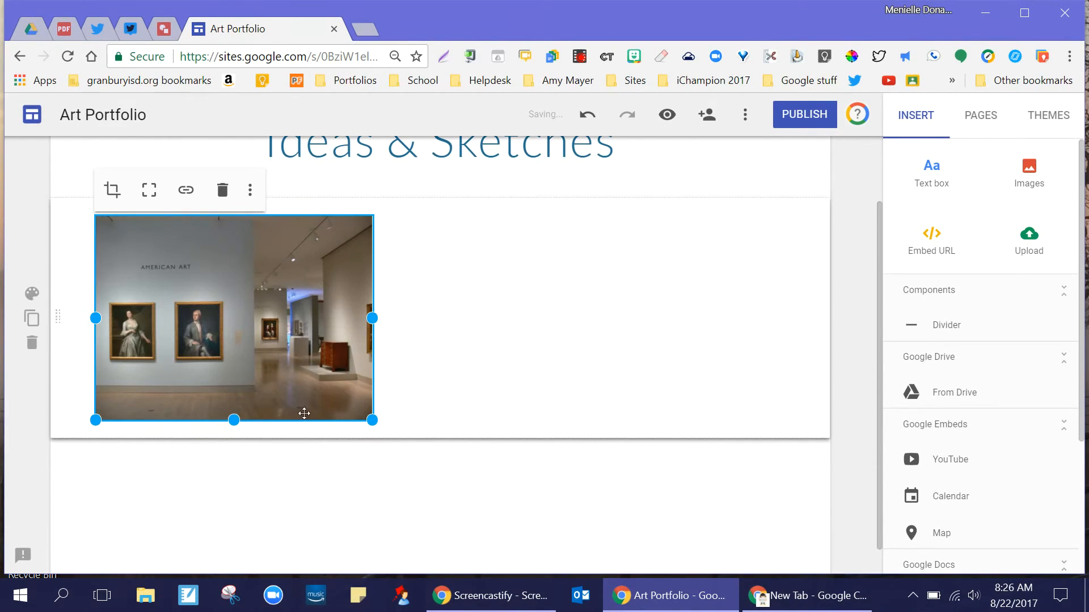
# Enlarge the inserted museum image and center it below the Ideas & Sketches title
pyautogui.moveTo(374, 424); pyautogui.dragTo(431, 451)
pyautogui.moveTo(364, 353); pyautogui.dragTo(464, 355)
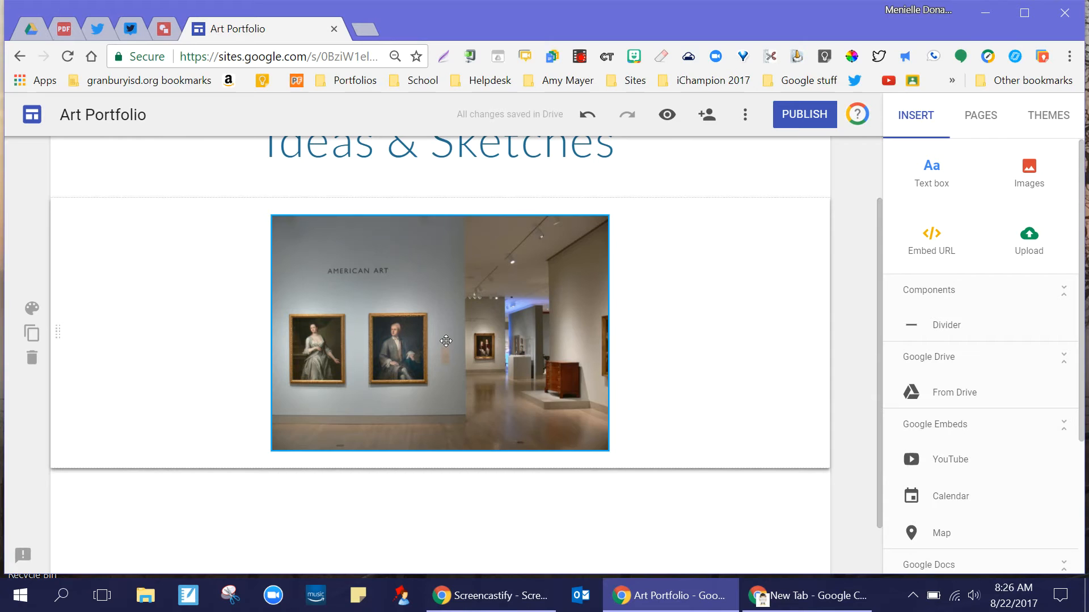
pyautogui.scroll(2, 445, 341)
pyautogui.scroll(-3, 446, 340)
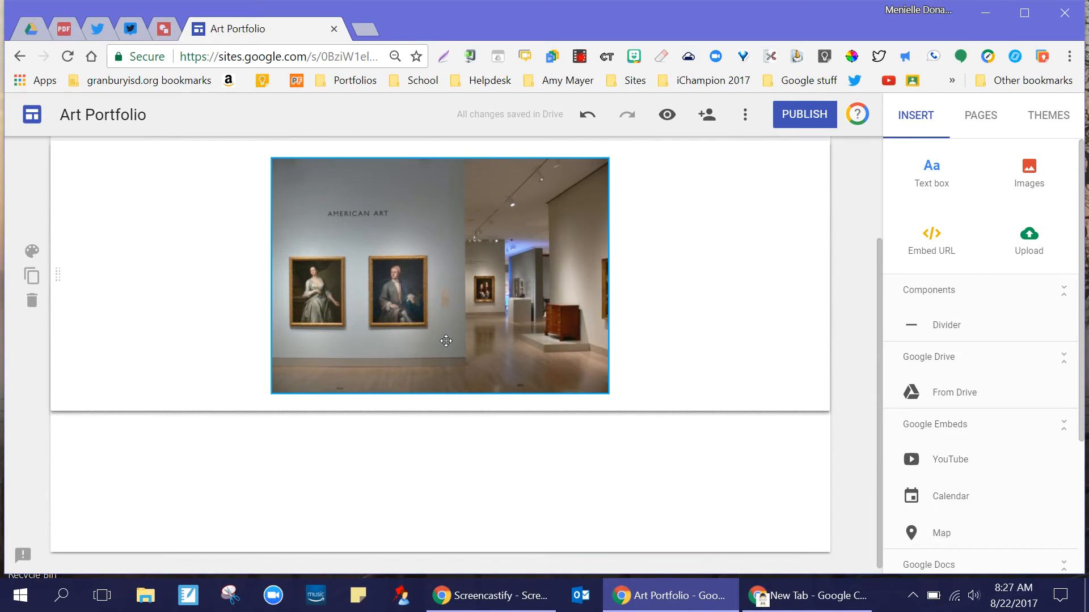
pyautogui.scroll(1, 446, 341)
pyautogui.scroll(-1, 446, 343)
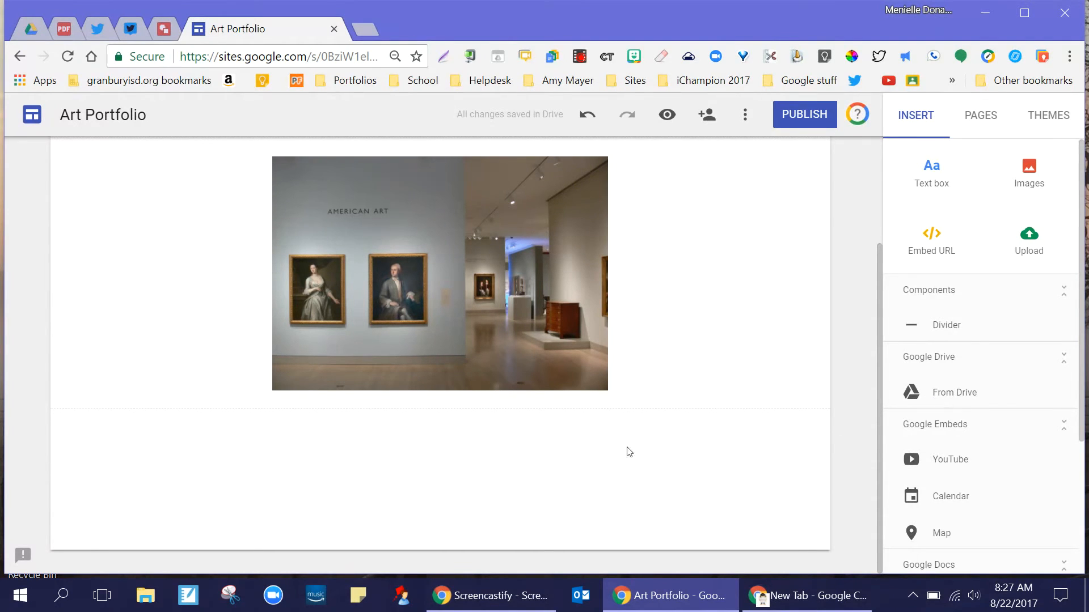
# Insert Academy1.jpg from the 2016-2017 pictures folder in Google Drive below the museum image
pyautogui.doubleClick(579, 460)
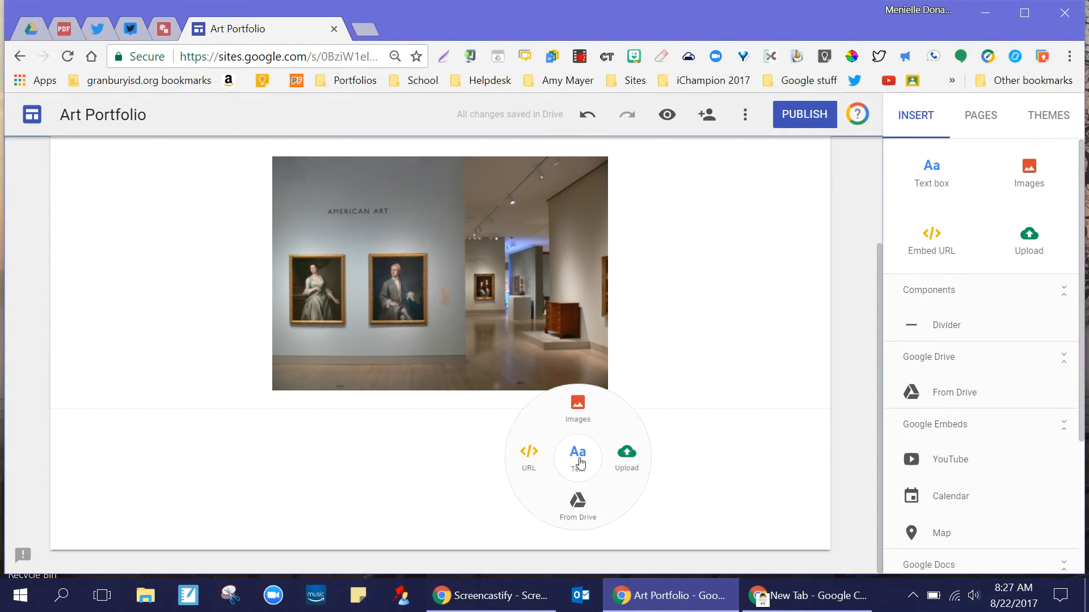
pyautogui.click(579, 509)
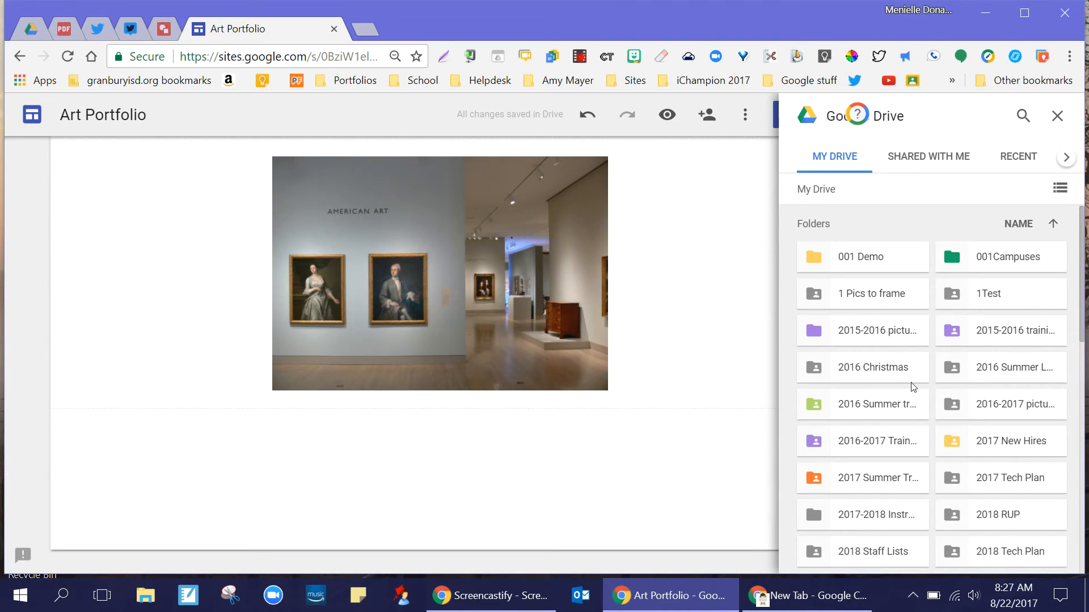
pyautogui.doubleClick(964, 404)
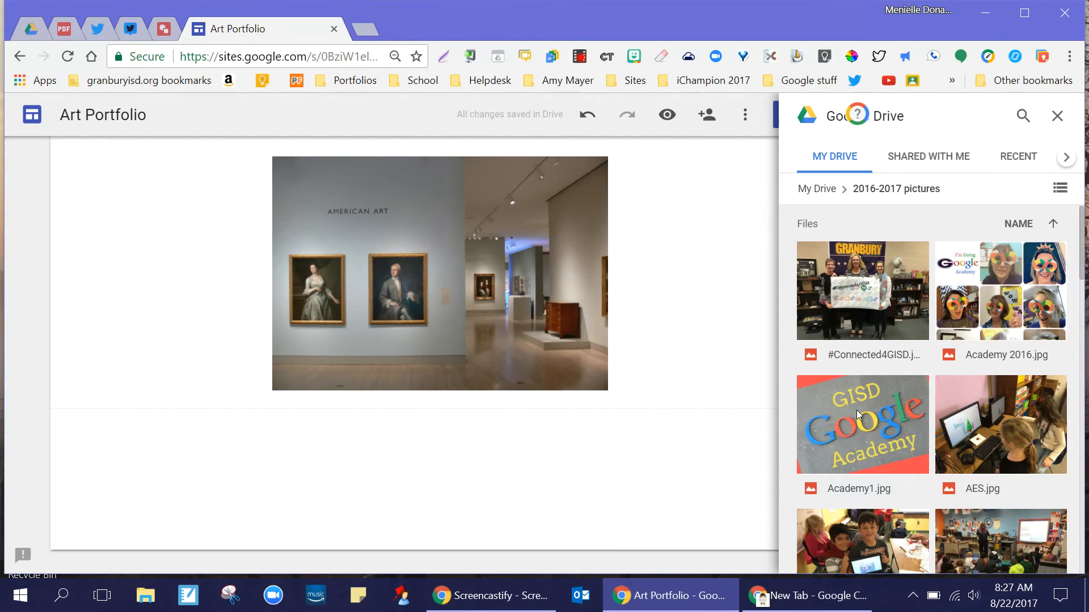
pyautogui.click(856, 410)
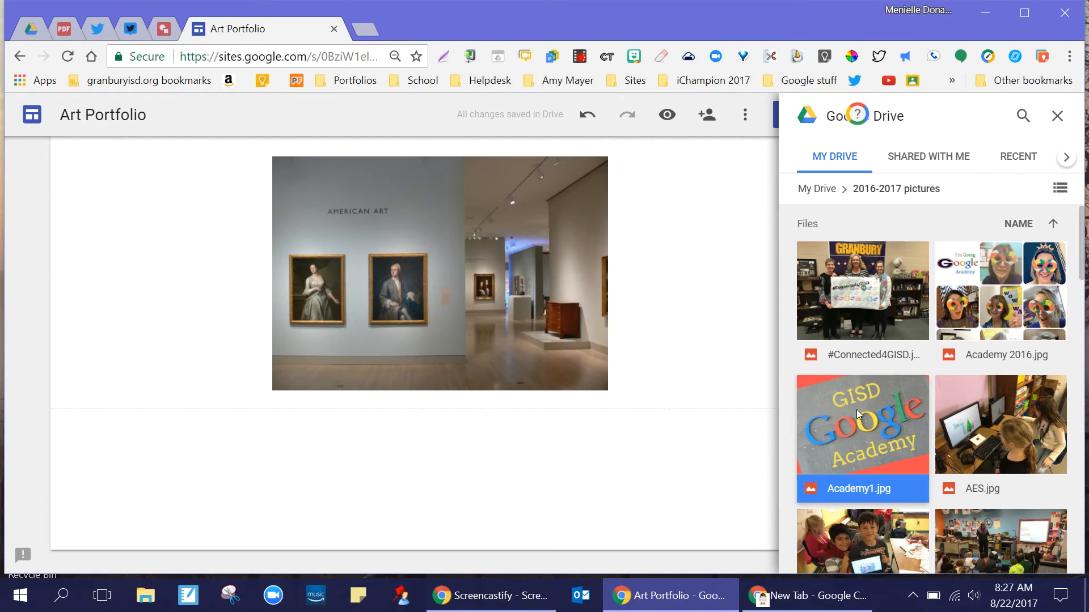
pyautogui.click(1070, 553)
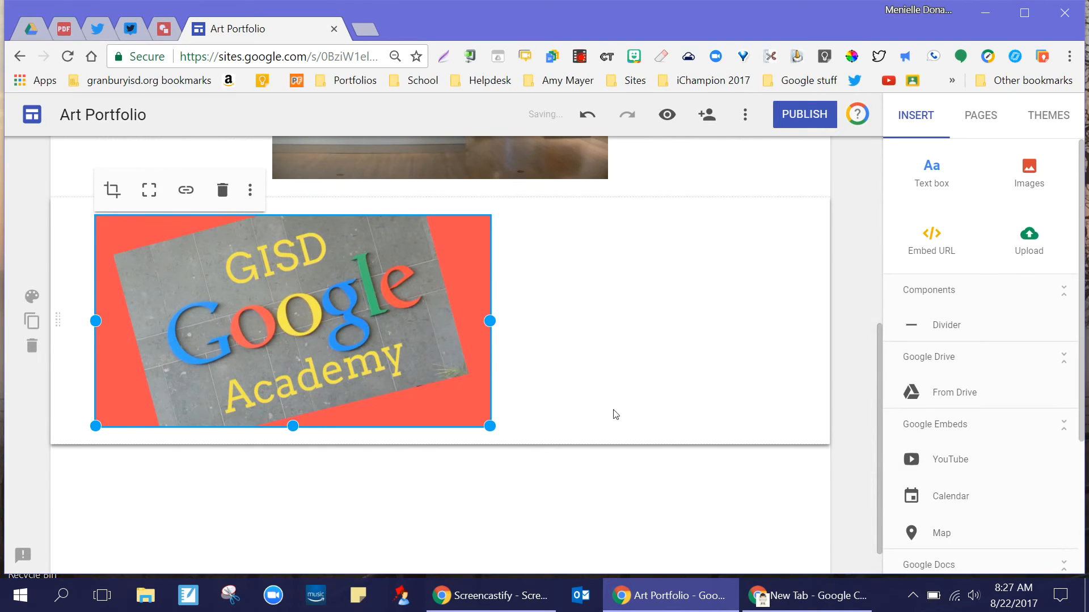
# Enlarge the inserted GISD Google Academy image and center it within its section
pyautogui.moveTo(490, 426); pyautogui.dragTo(549, 467)
pyautogui.moveTo(338, 312); pyautogui.dragTo(458, 314)
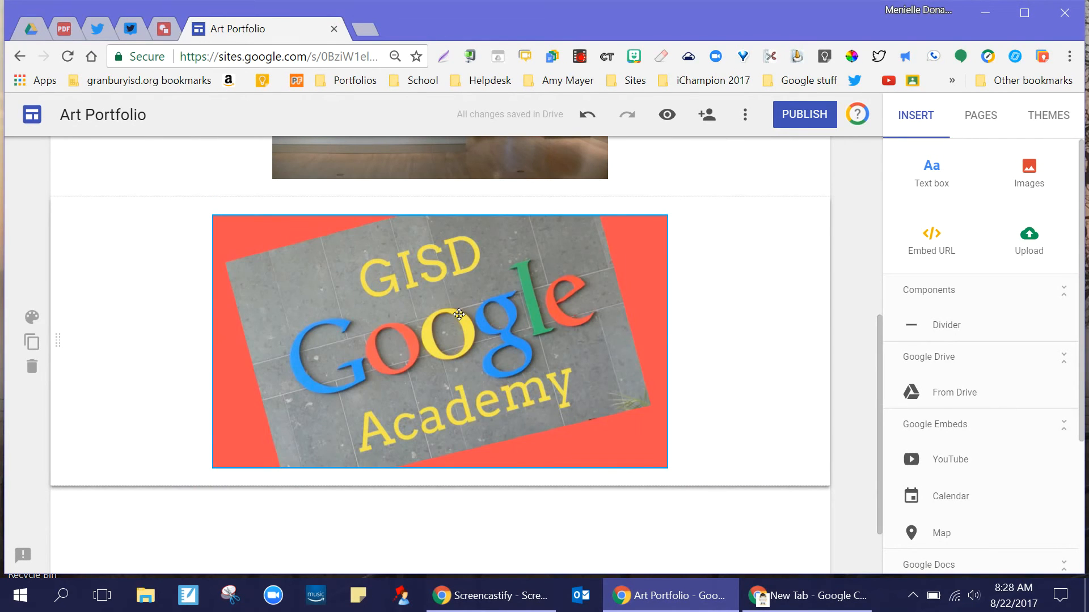
pyautogui.click(738, 427)
# Open the Home page and apply the Emphasis 2 section style to the art portfolio introduction text
pyautogui.click(978, 119)
pyautogui.click(934, 161)
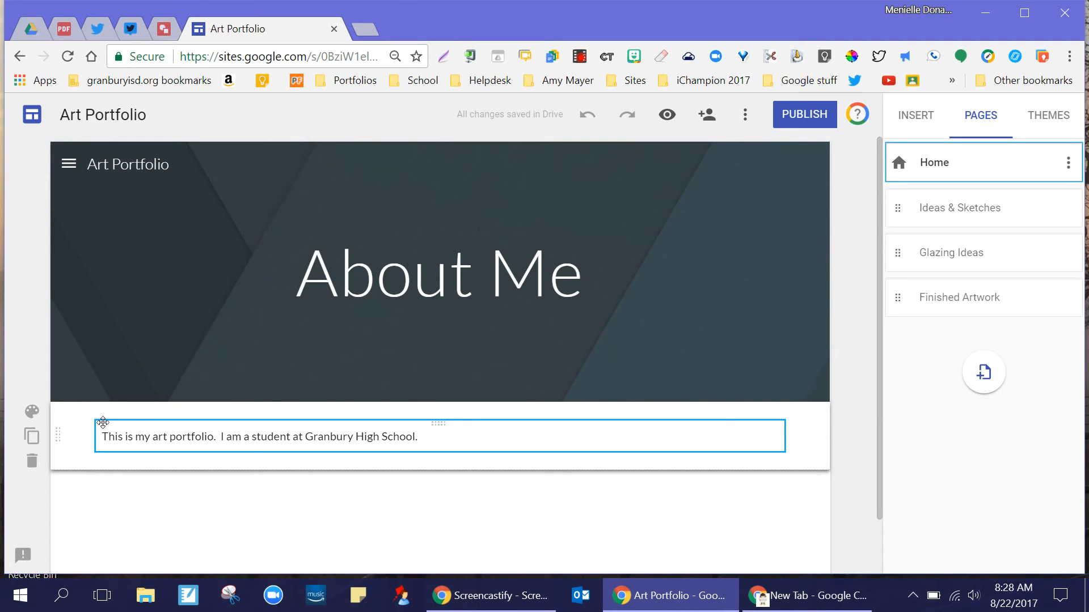
pyautogui.click(31, 413)
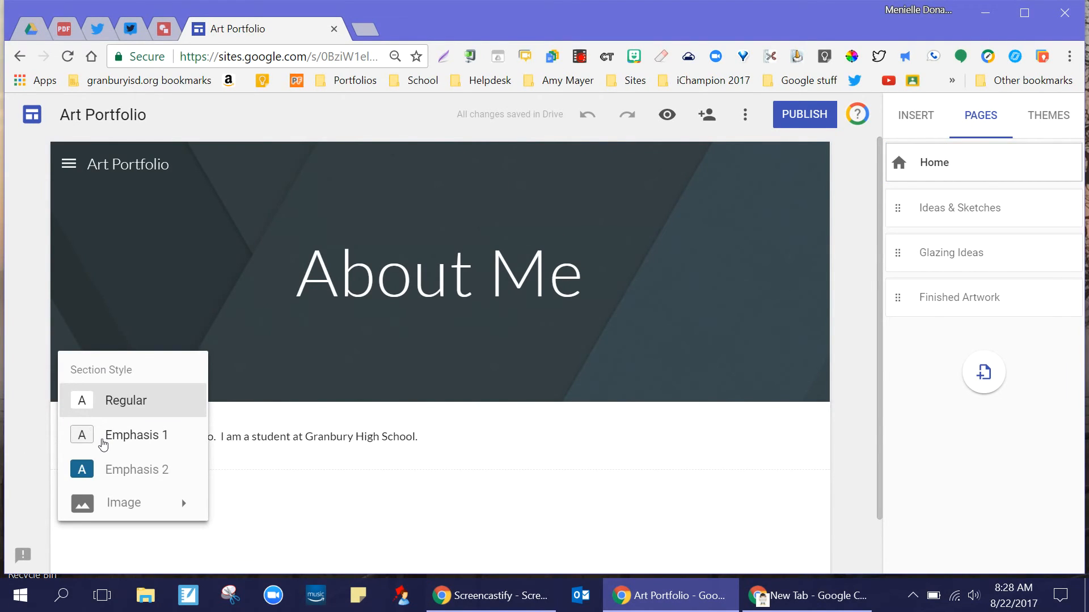
pyautogui.click(103, 445)
pyautogui.click(103, 471)
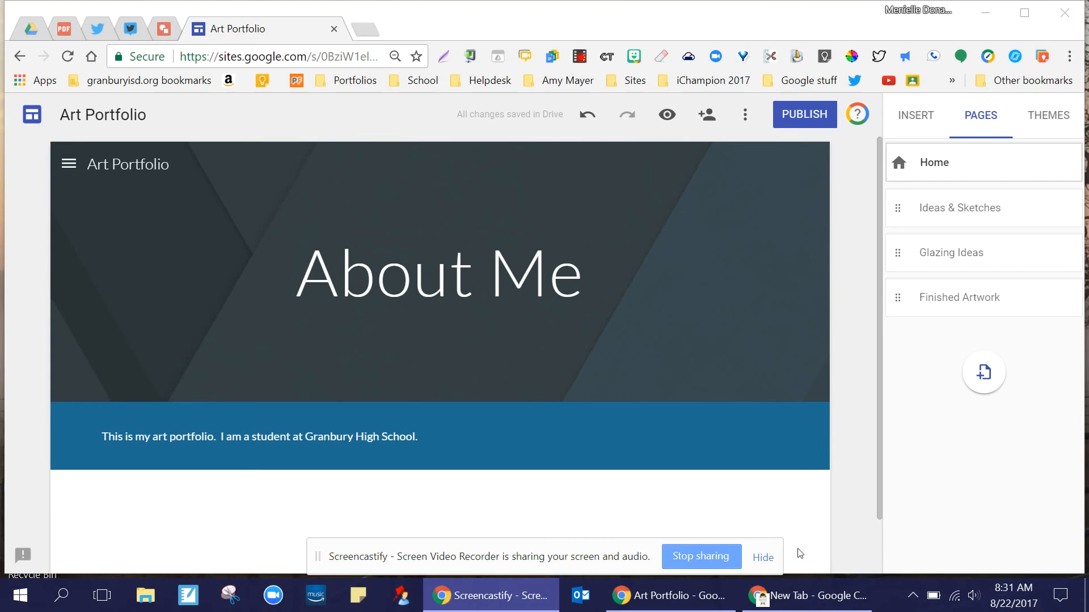
# Publish the site to anyone on the web, using the owner's surname followed by "artportfolio" as the site location
pyautogui.click(763, 558)
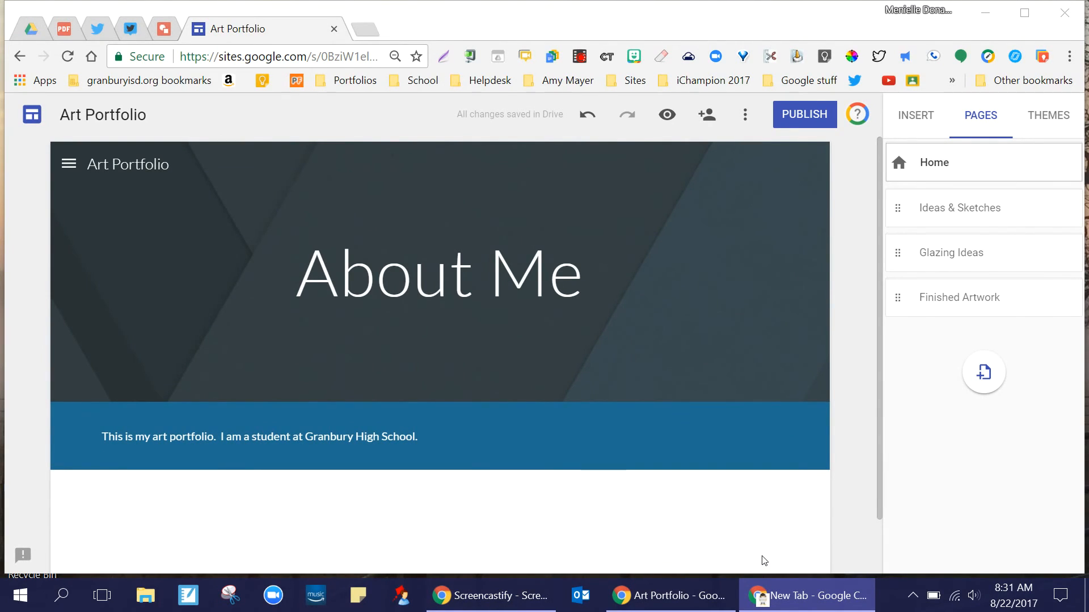
pyautogui.click(815, 116)
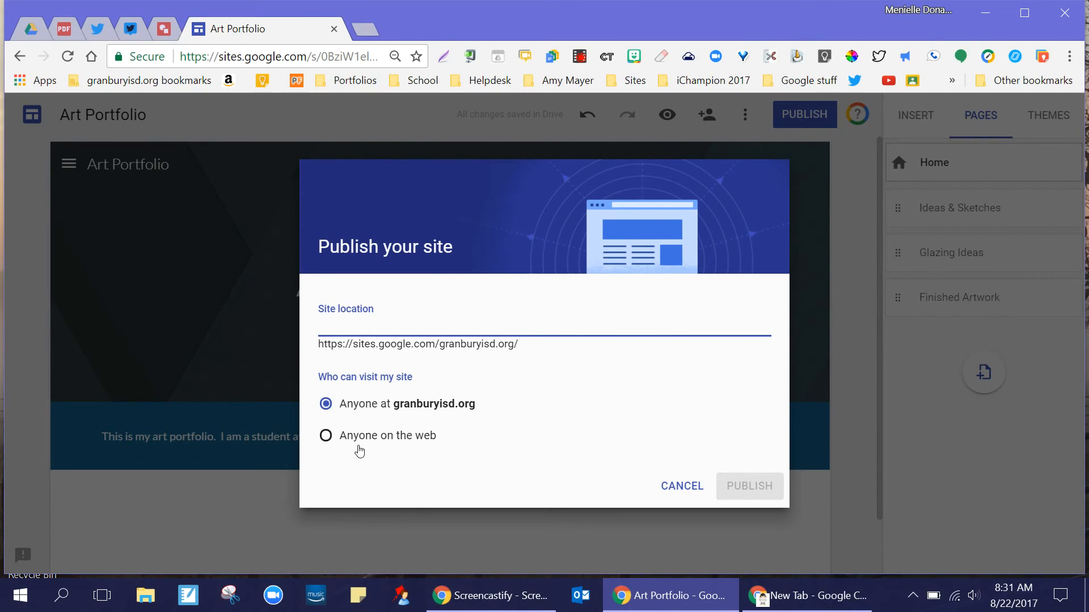
pyautogui.click(326, 436)
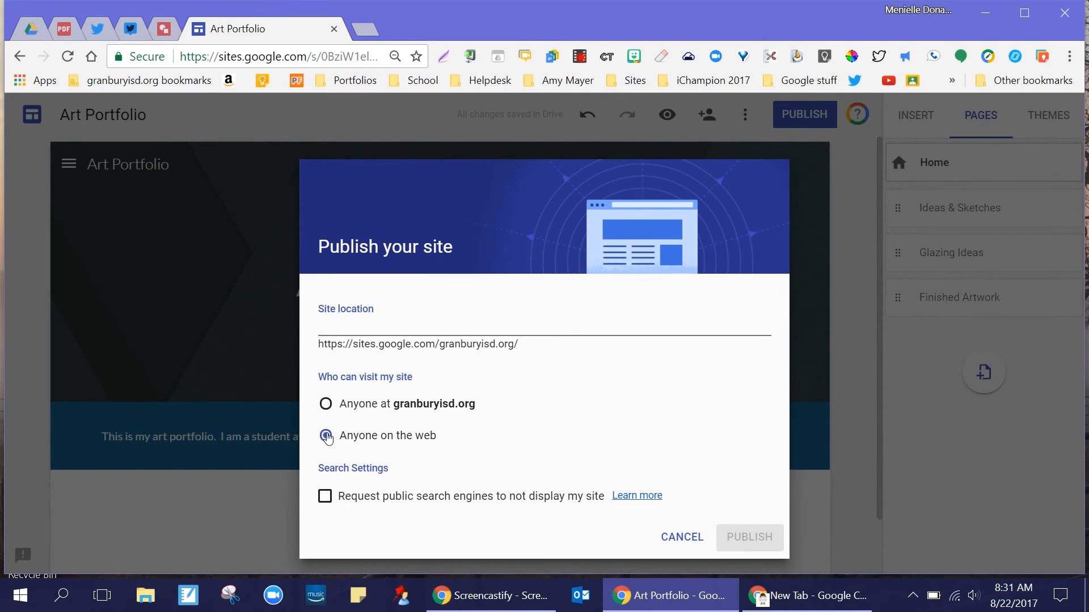
pyautogui.click(361, 330)
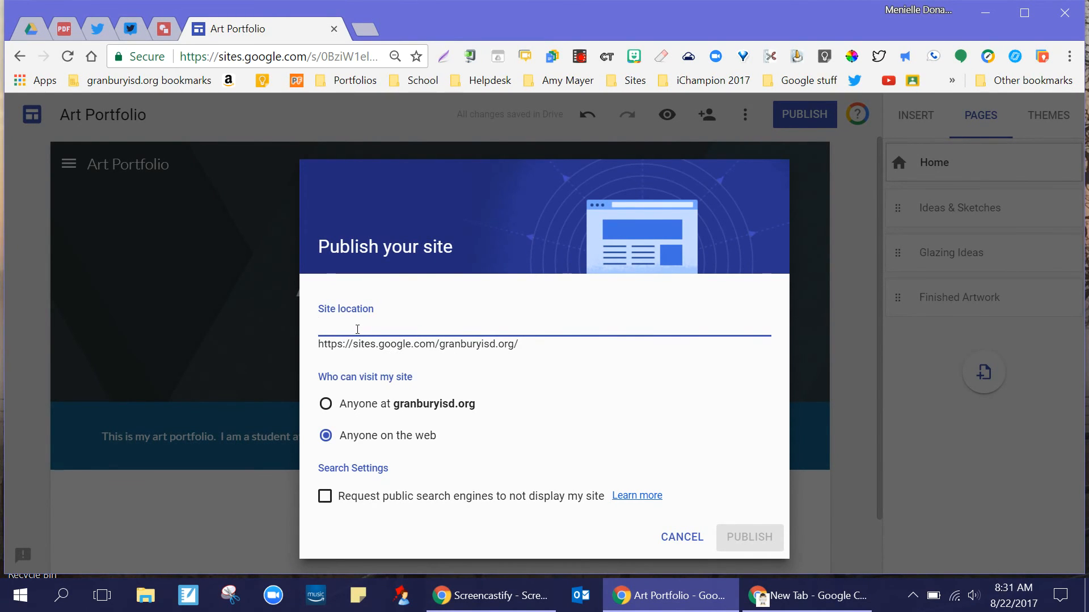
pyautogui.write('donahooartp')
pyautogui.write('ortfolio')
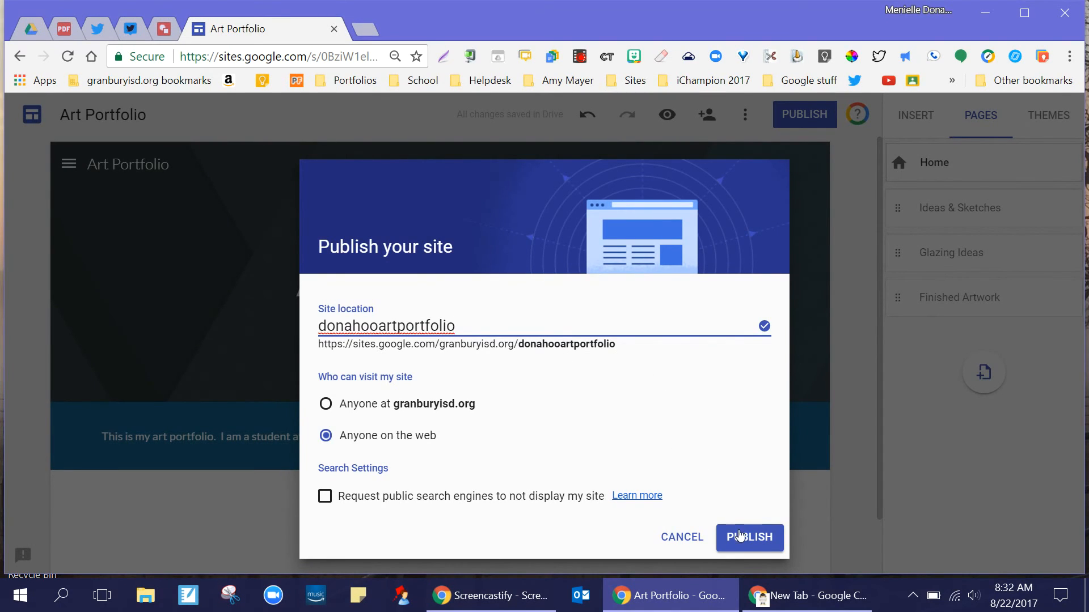
pyautogui.click(745, 545)
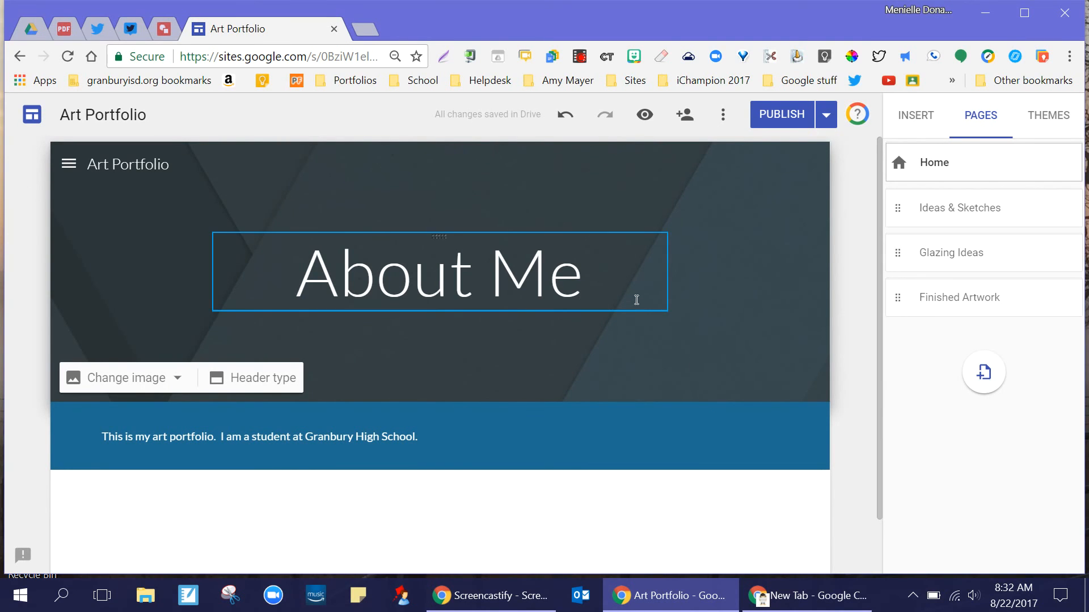
# Try the Vision and Diplomat themes on the site, and settle on the Impression theme
pyautogui.click(1048, 115)
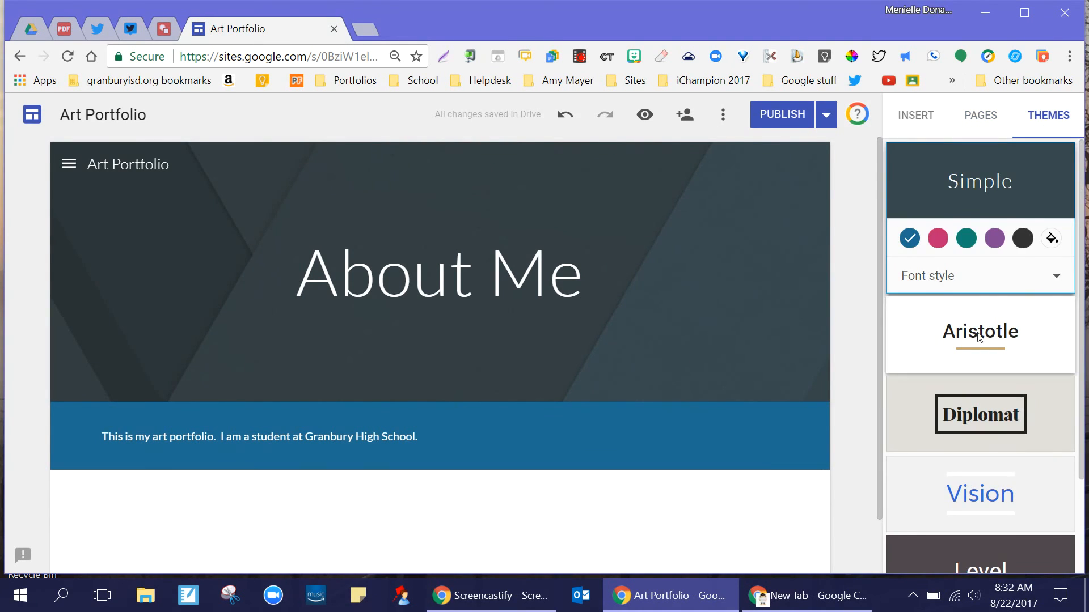
pyautogui.click(952, 491)
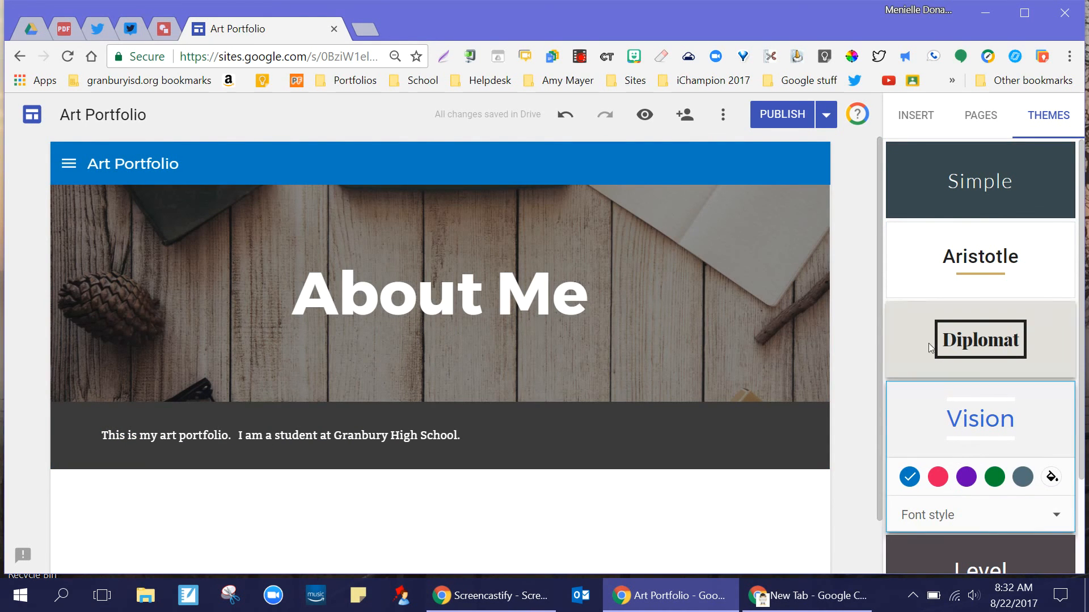
pyautogui.click(936, 342)
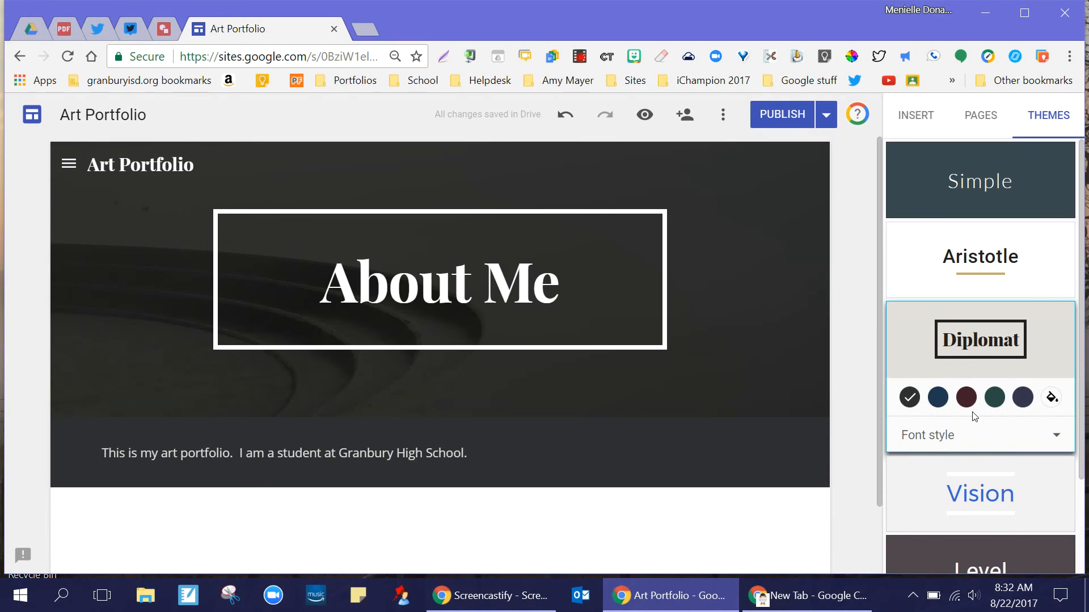
pyautogui.scroll(-2, 972, 412)
pyautogui.click(977, 520)
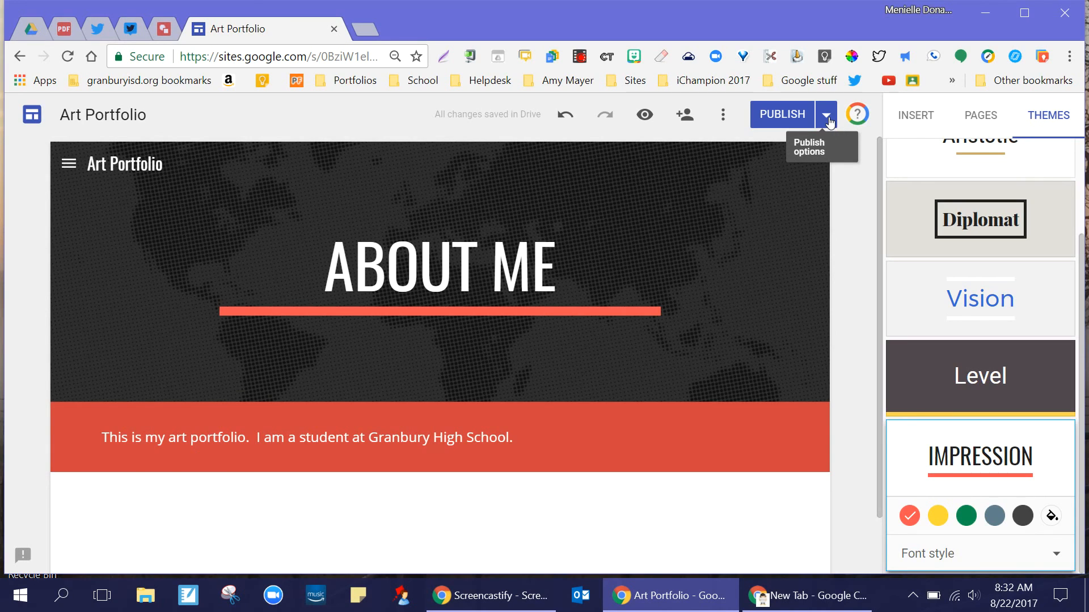
# Republish the site with its changed theme and open the publish options
pyautogui.click(795, 116)
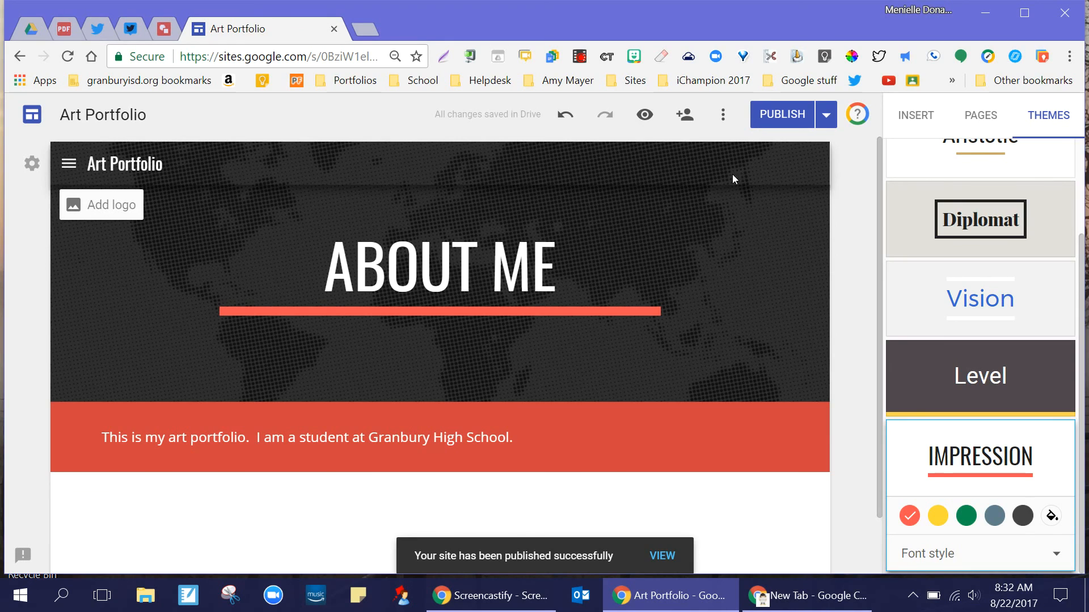
pyautogui.click(828, 117)
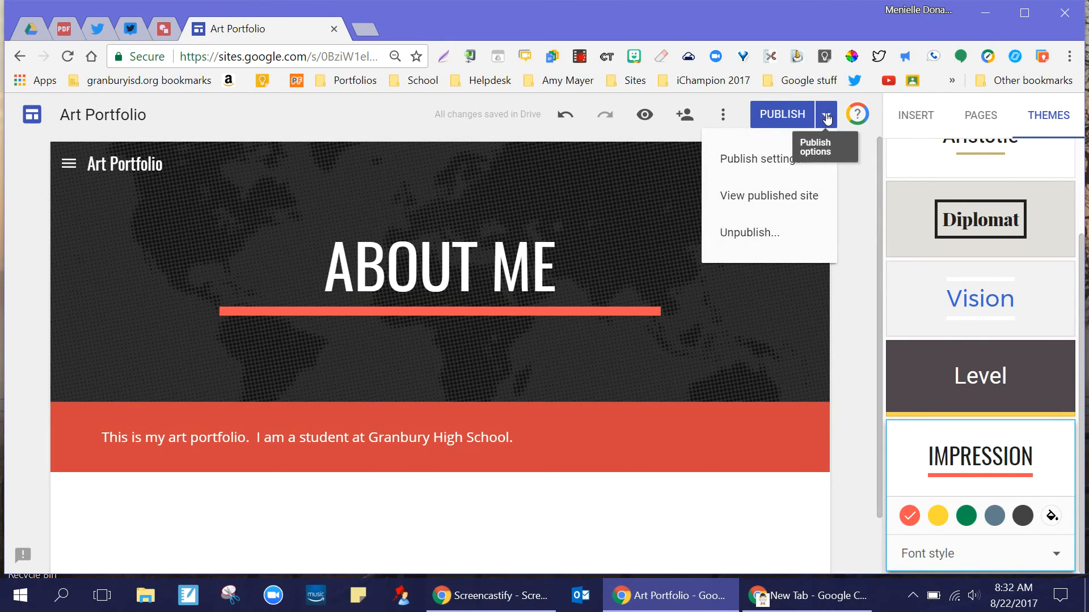